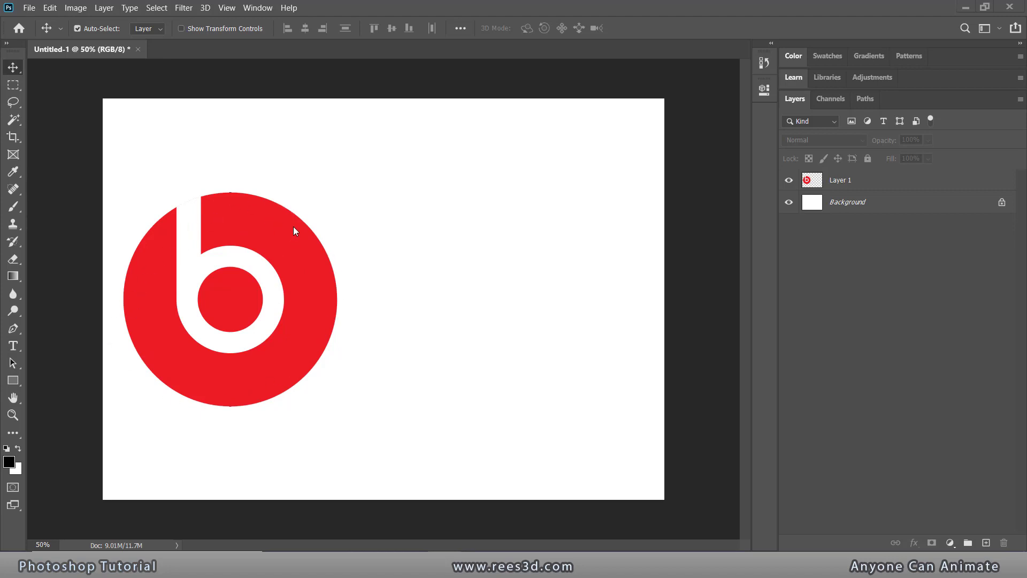
Switch to the Ellipse Tool with a pure red fill from the RGB swatches
click(13, 381)
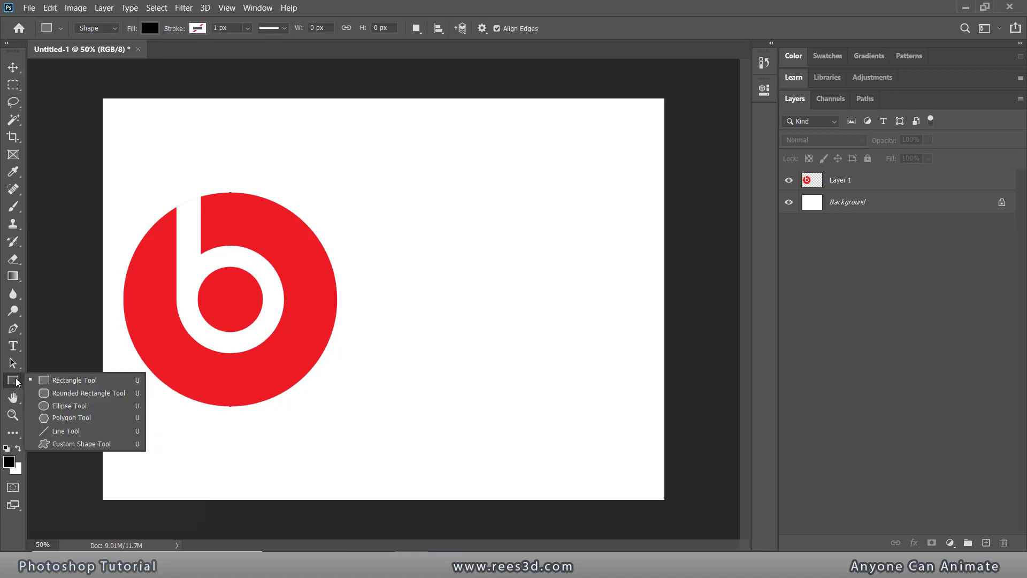
click(69, 408)
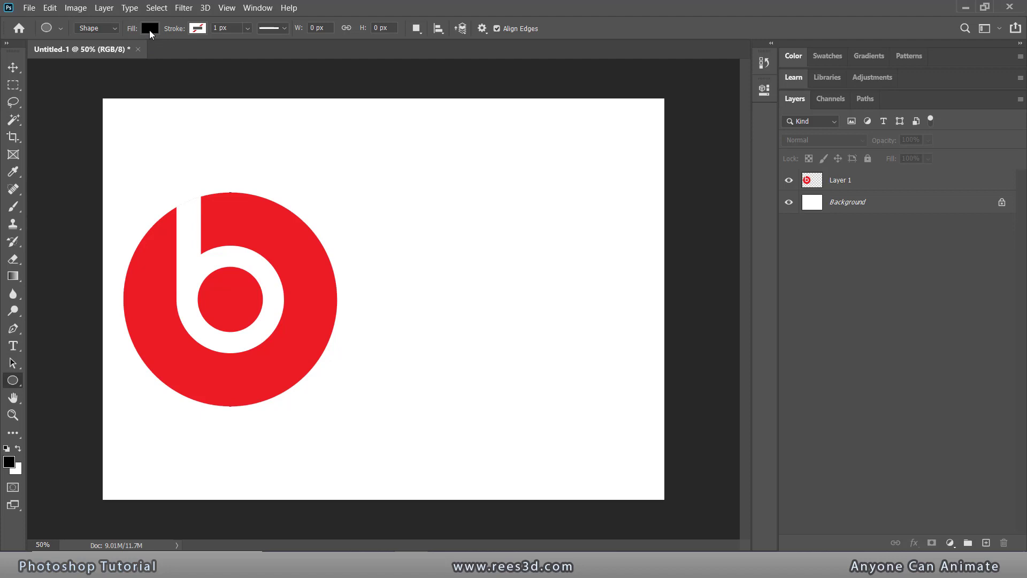
click(150, 29)
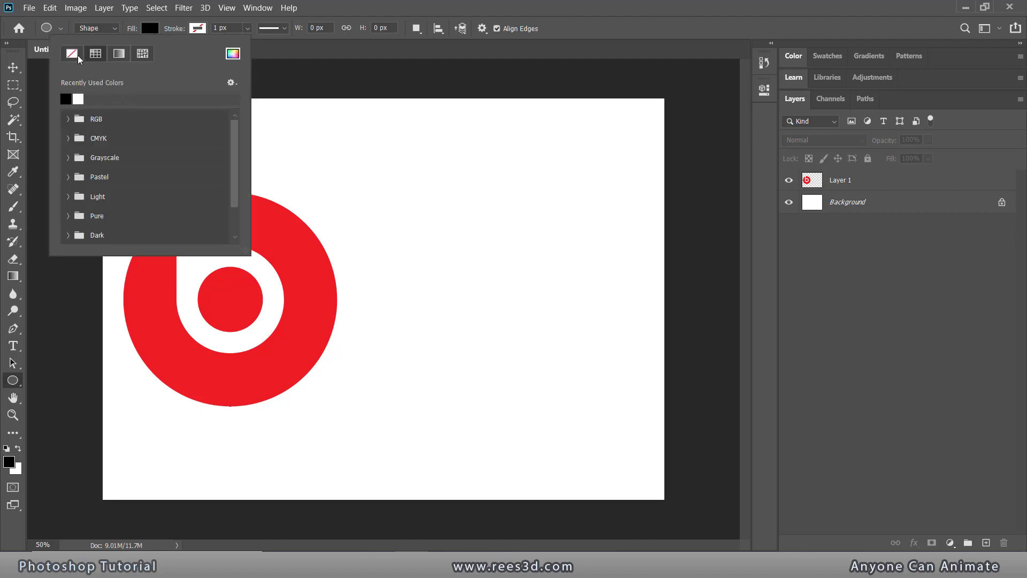
click(89, 118)
click(80, 135)
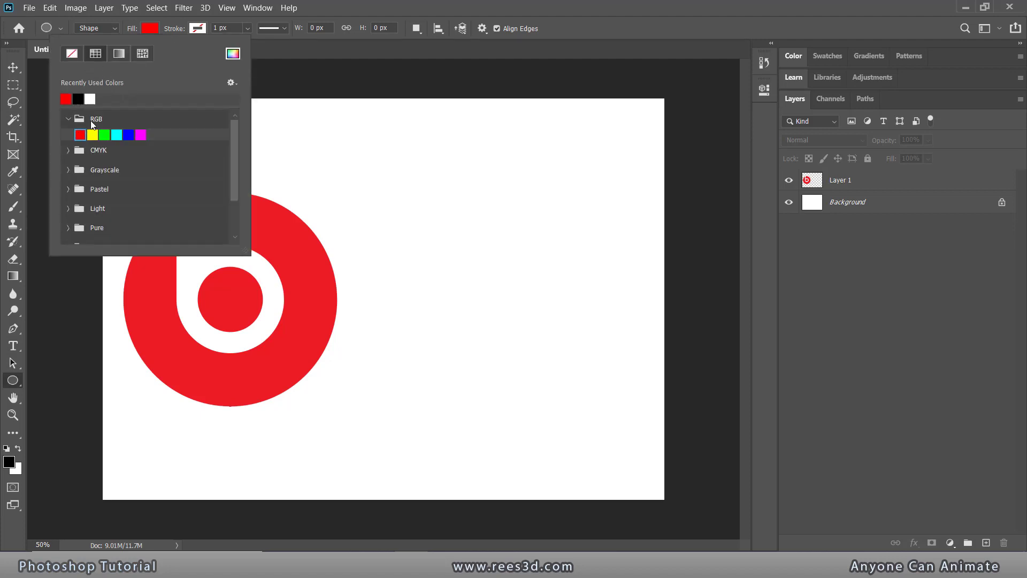
click(354, 4)
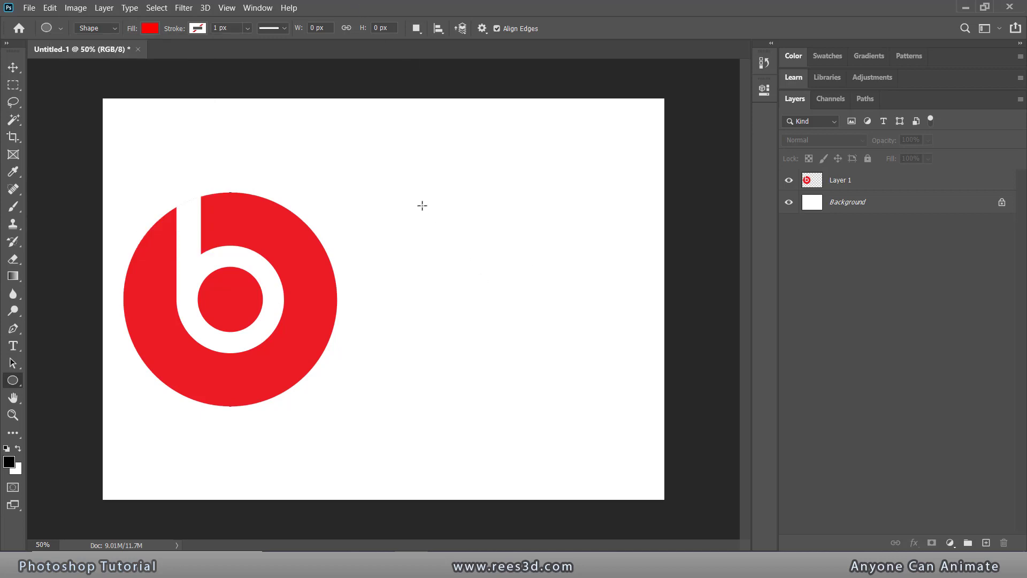
Draw an 812 × 812 px circle from its centre, to the right of the logo
drag(423, 206, 635, 505)
key(Escape)
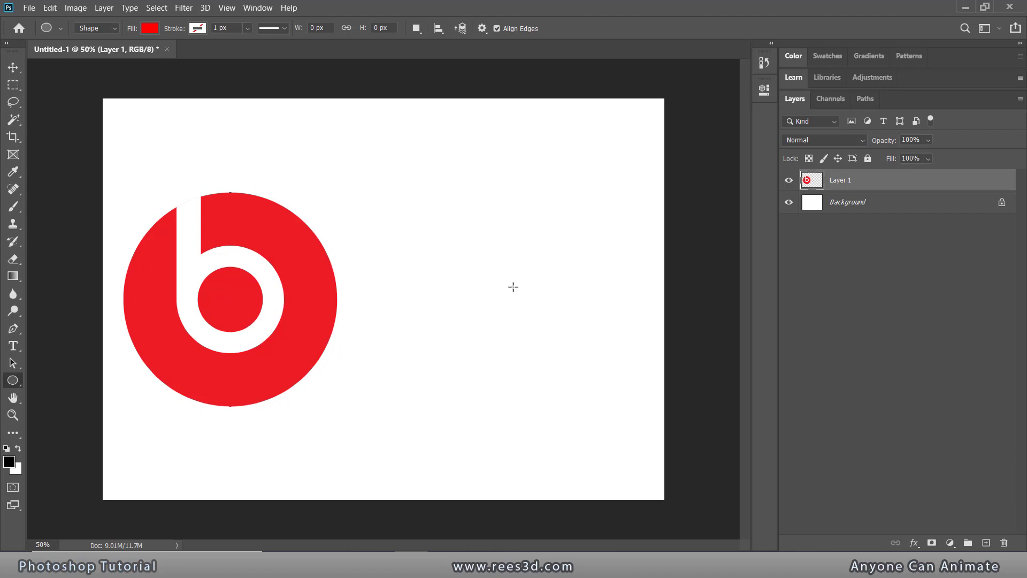
drag(513, 287, 619, 417)
key(alt)
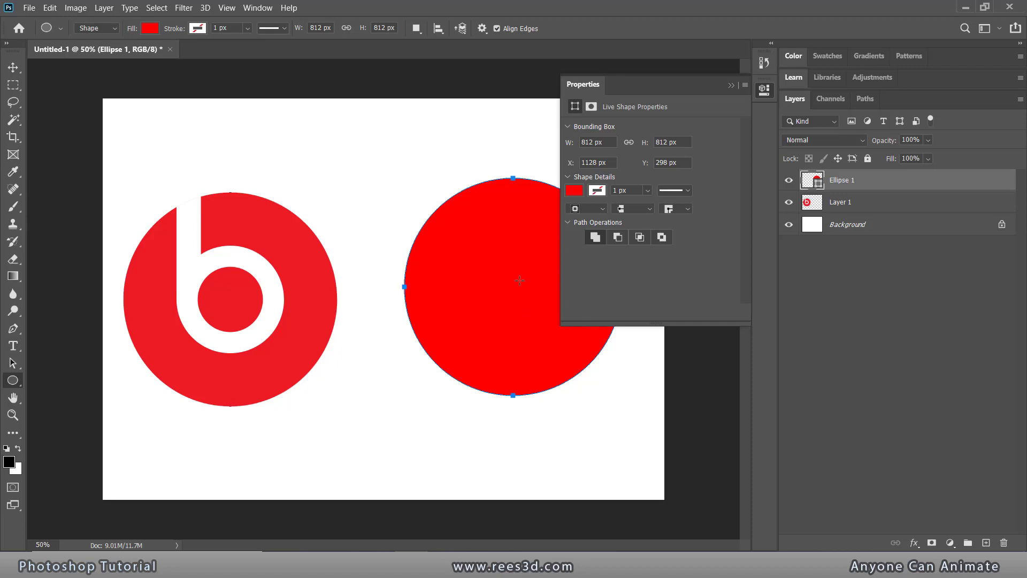
click(631, 141)
click(764, 91)
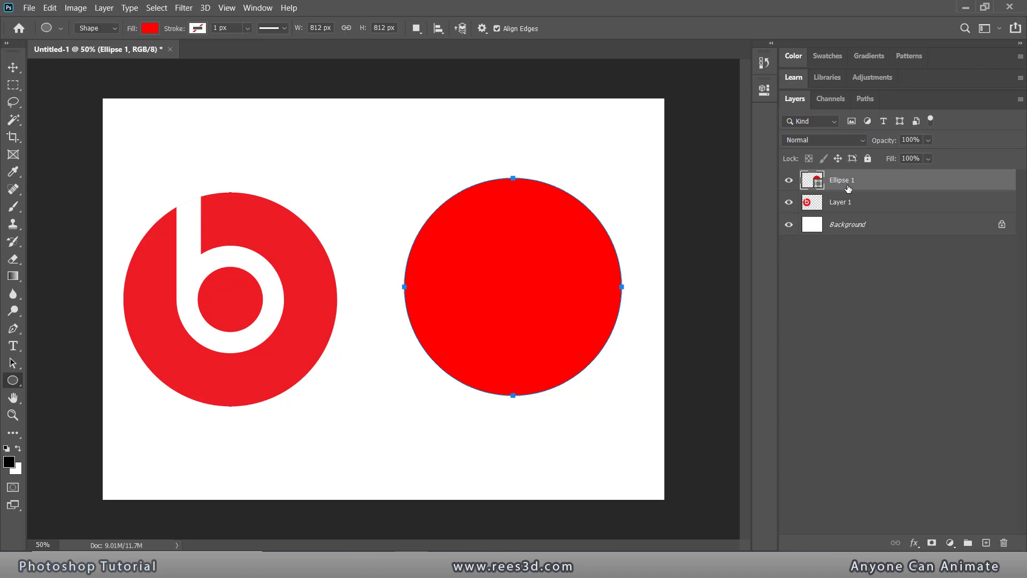
Duplicate the Ellipse 1 layer with Duplicate Layer and select the new Ellipse 1 copy layer
drag(835, 183, 988, 543)
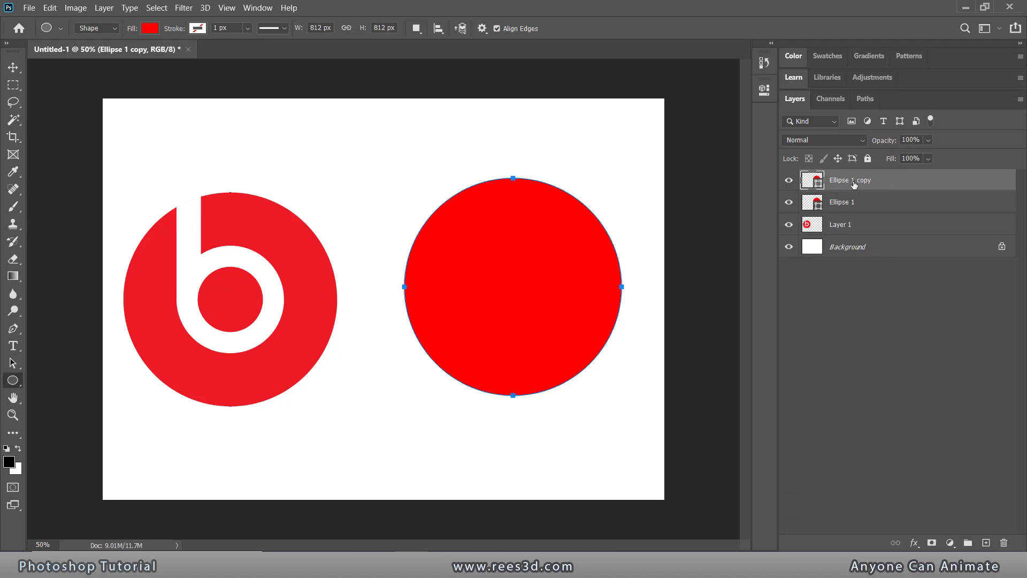
key(ctrl+z)
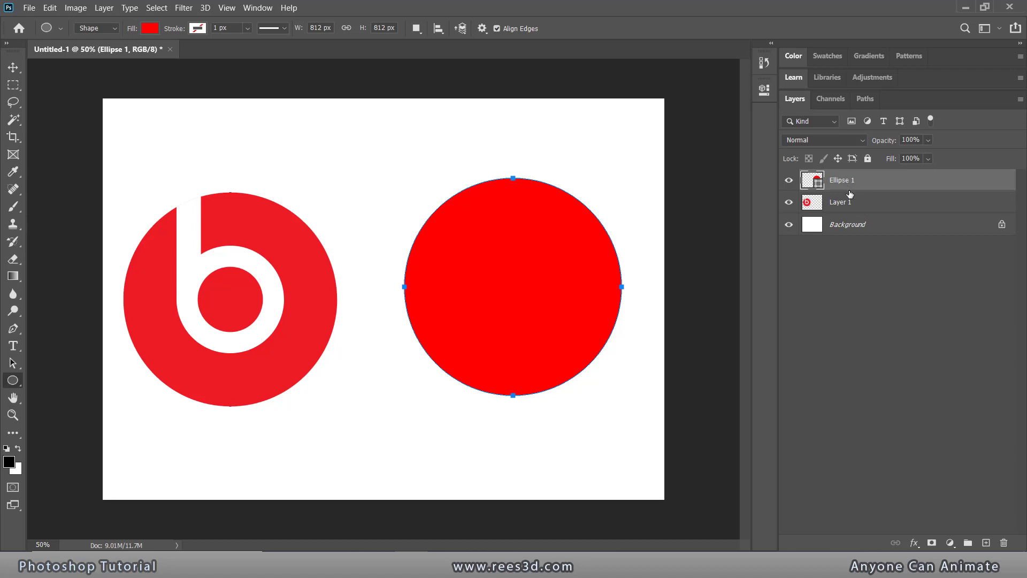
key(ctrl+shift+z)
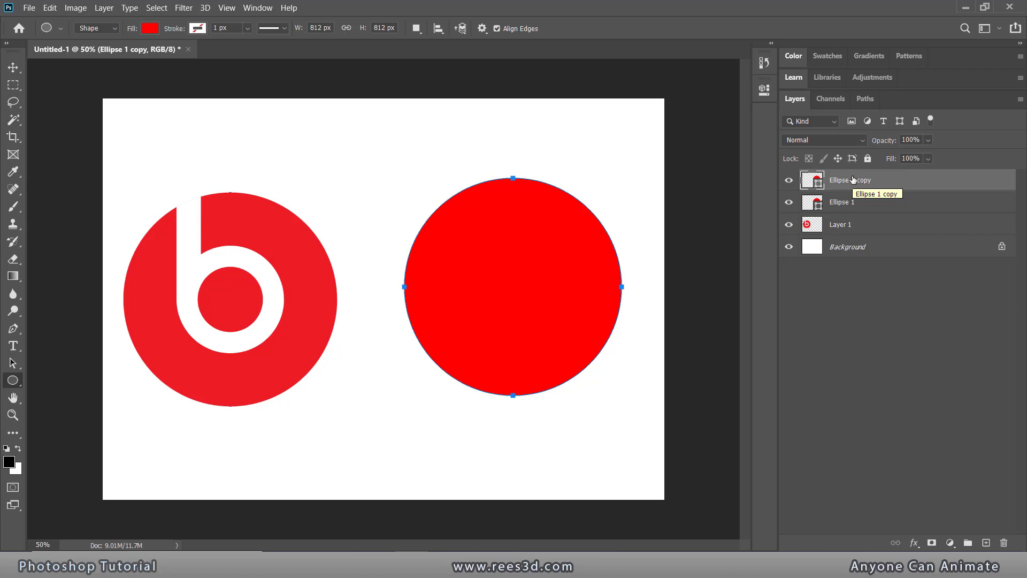
right_click(878, 199)
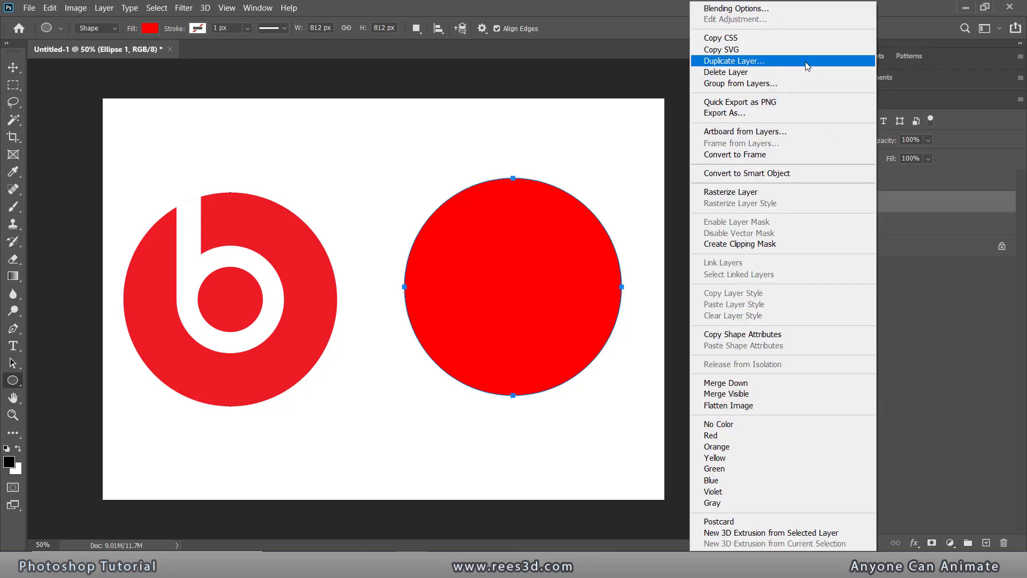
click(806, 62)
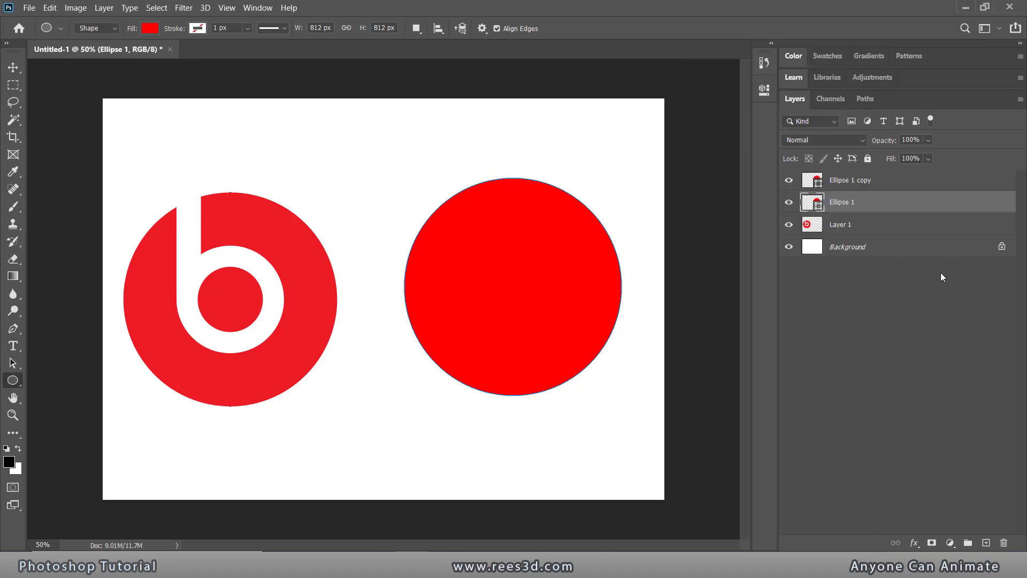
click(849, 186)
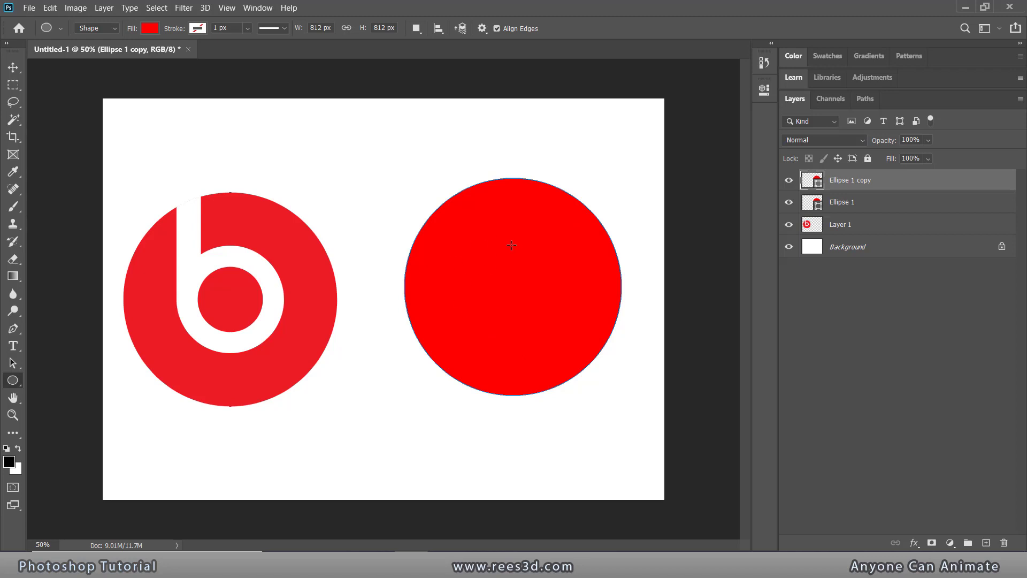
Scale the Ellipse 1 copy circle around its centre down to 414 × 414 px
key(ctrl+t)
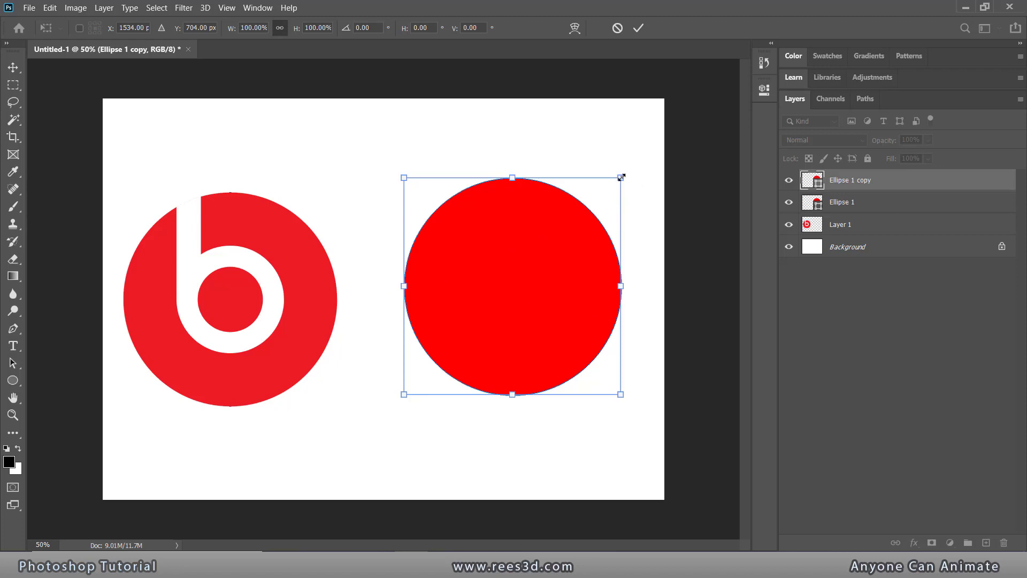
drag(621, 177, 580, 219)
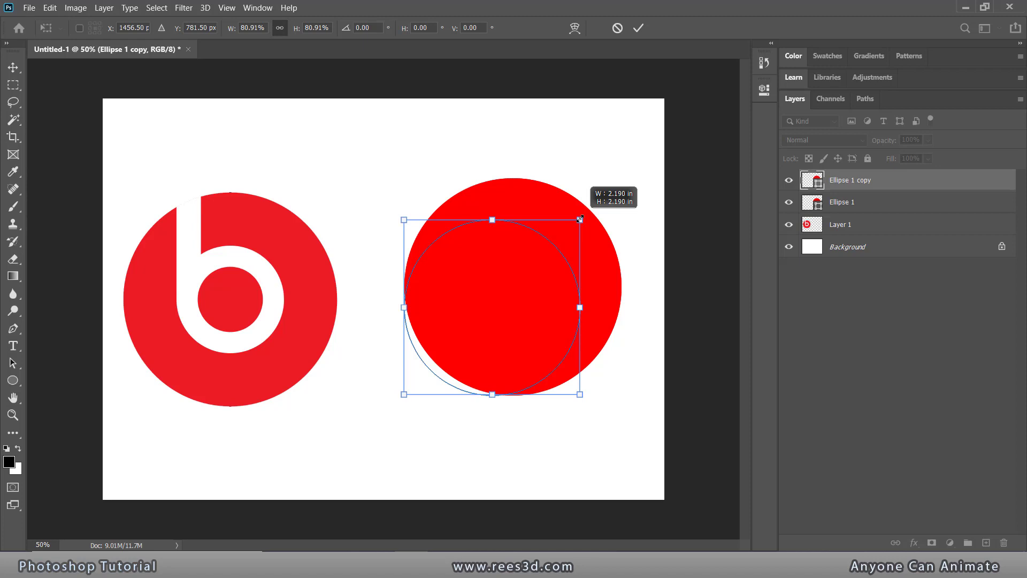
drag(580, 219, 538, 193)
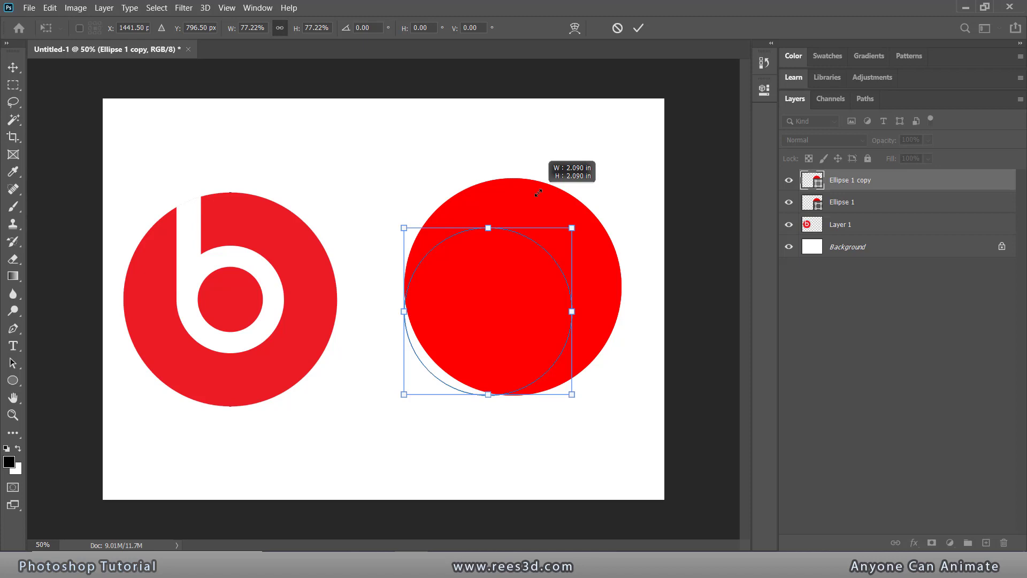
drag(561, 178, 592, 181)
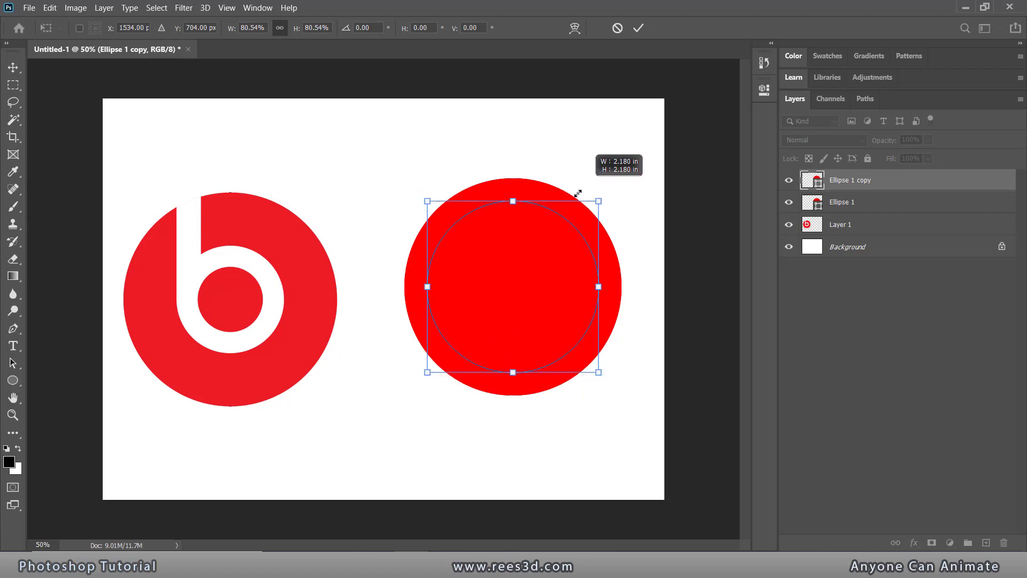
drag(578, 193, 559, 217)
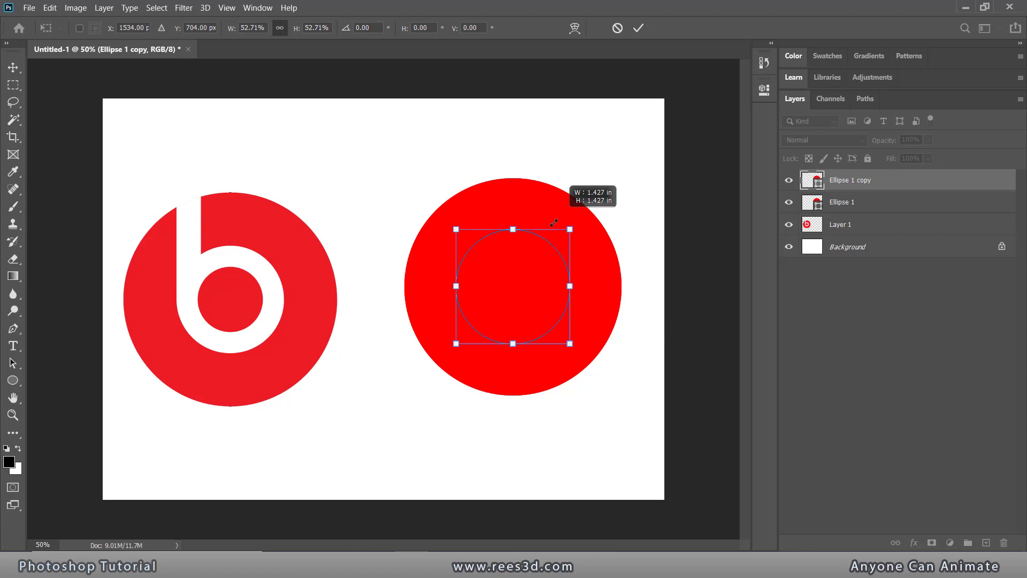
drag(555, 223, 557, 219)
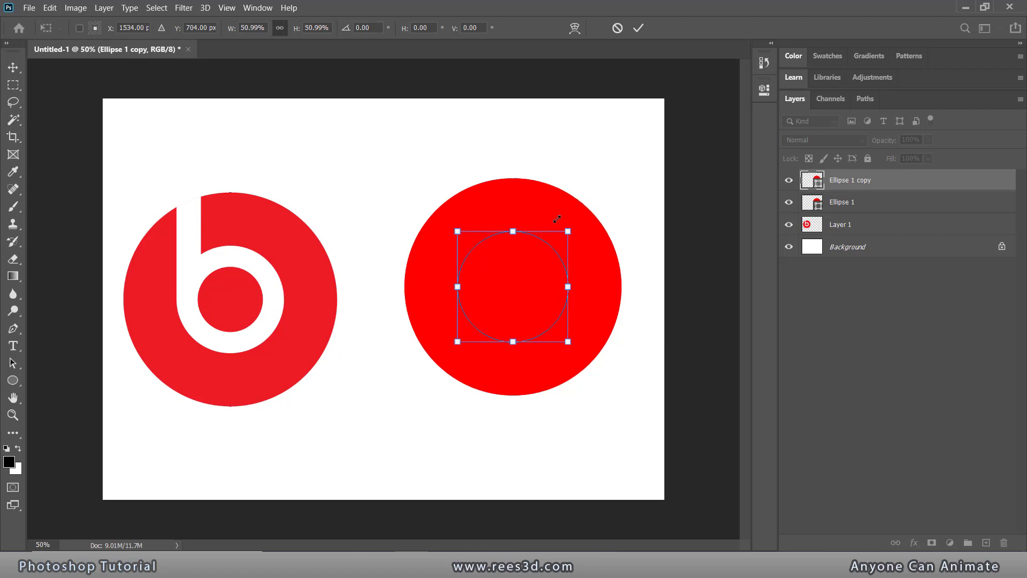
key(u)
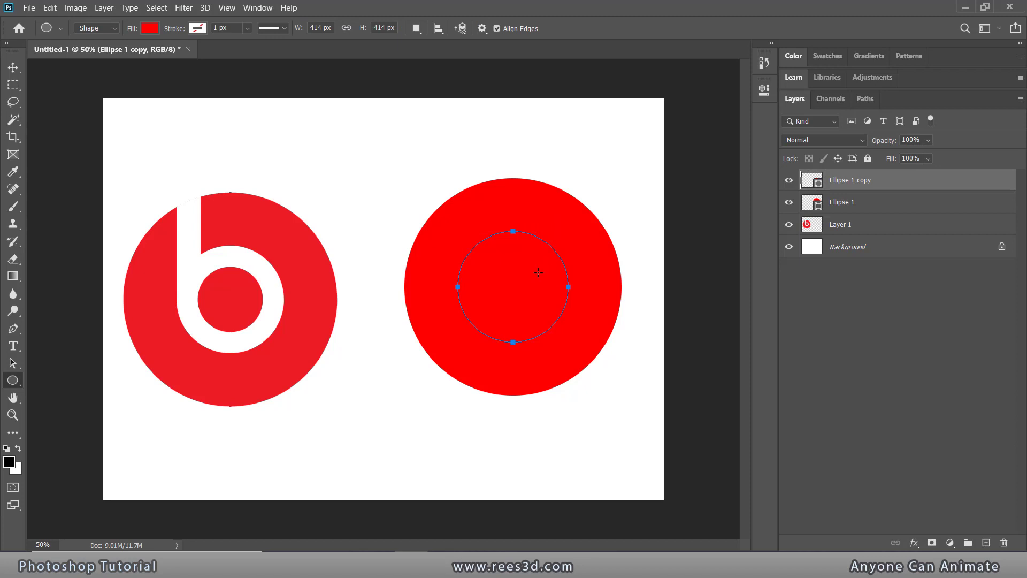
Change the Ellipse 1 copy circle's fill to white (ffffff)
double_click(817, 184)
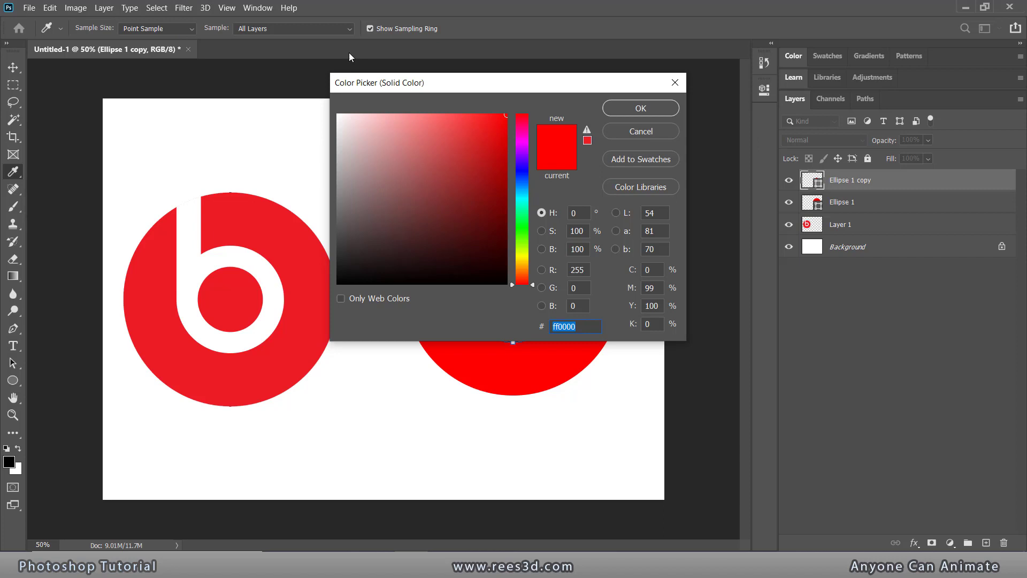
text(ffffff)
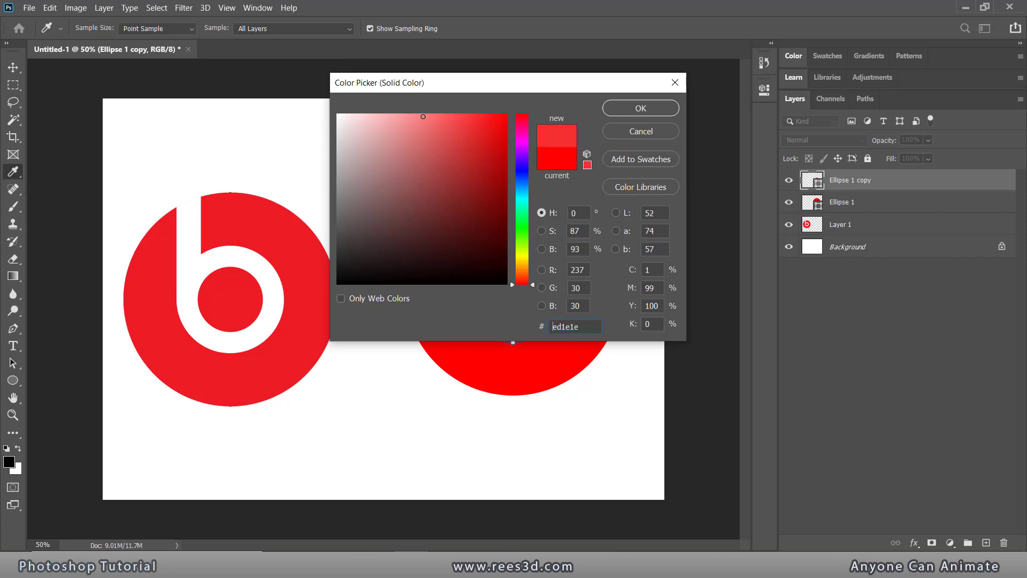
click(617, 109)
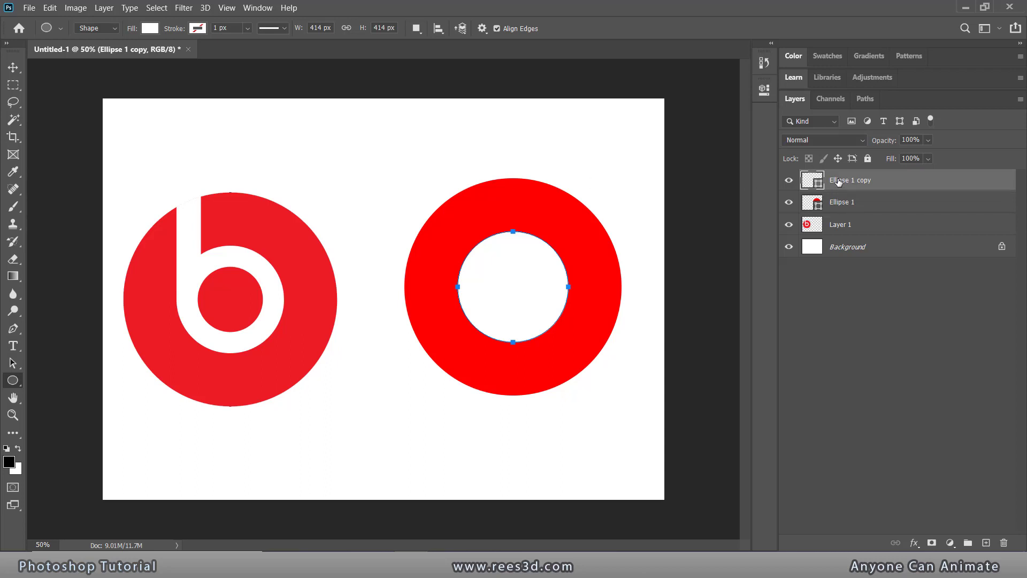
Duplicate the Ellipse 1 copy layer as Ellipse 1 copy 2
right_click(839, 182)
click(880, 62)
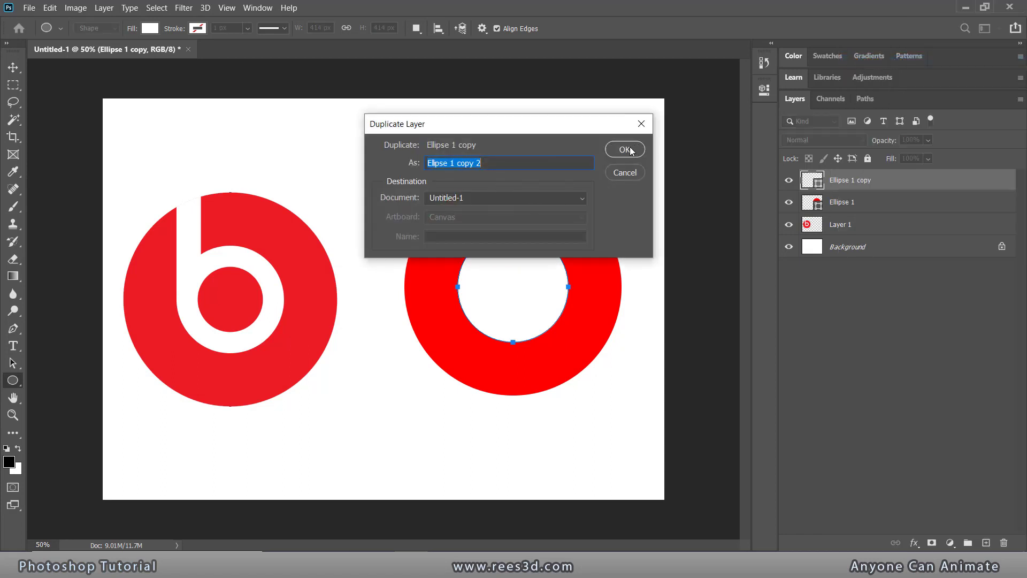
click(625, 150)
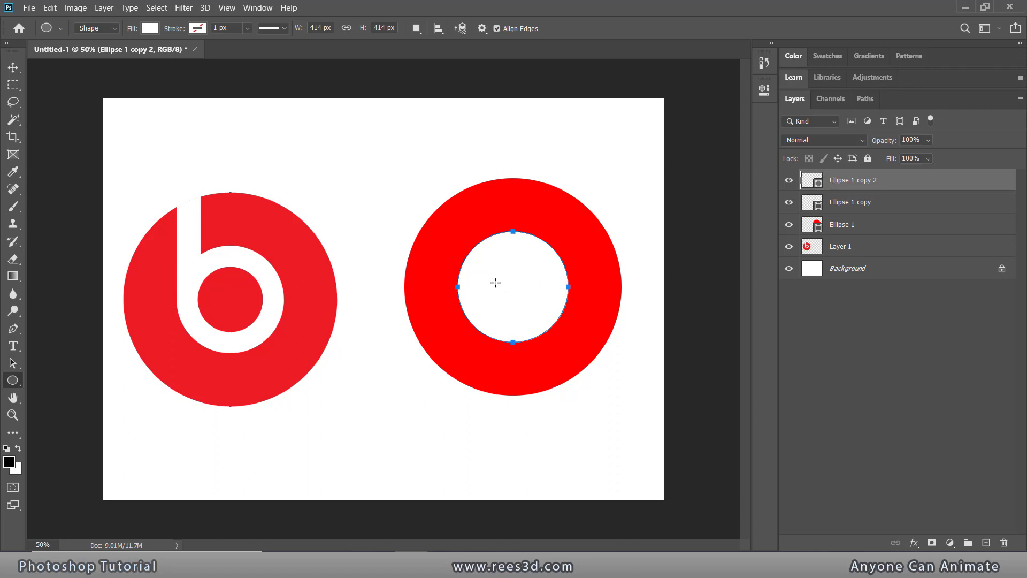
Scale Ellipse 1 copy 2 to about 65%, centred inside the white circle
key(ctrl+t)
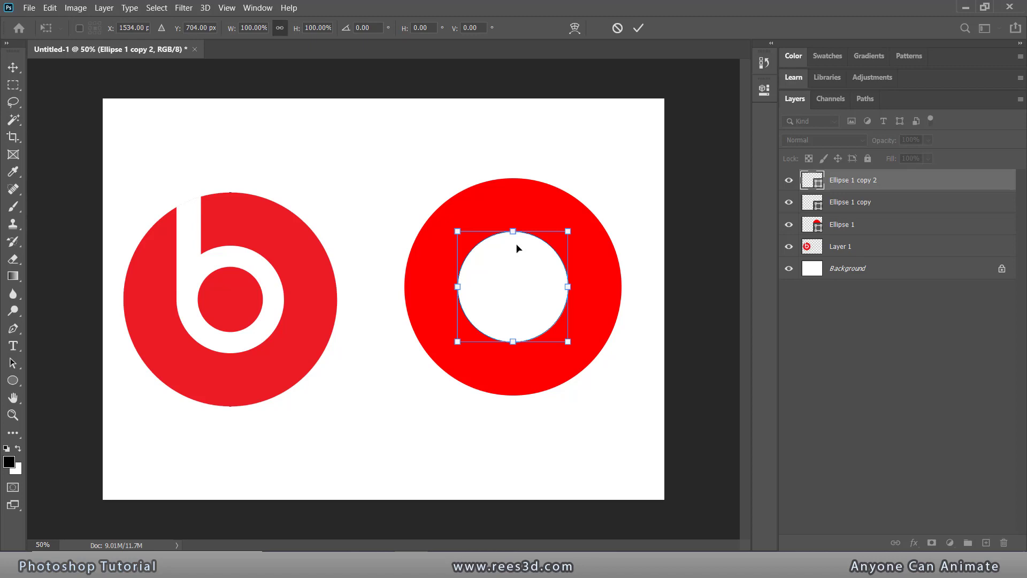
drag(568, 231, 550, 253)
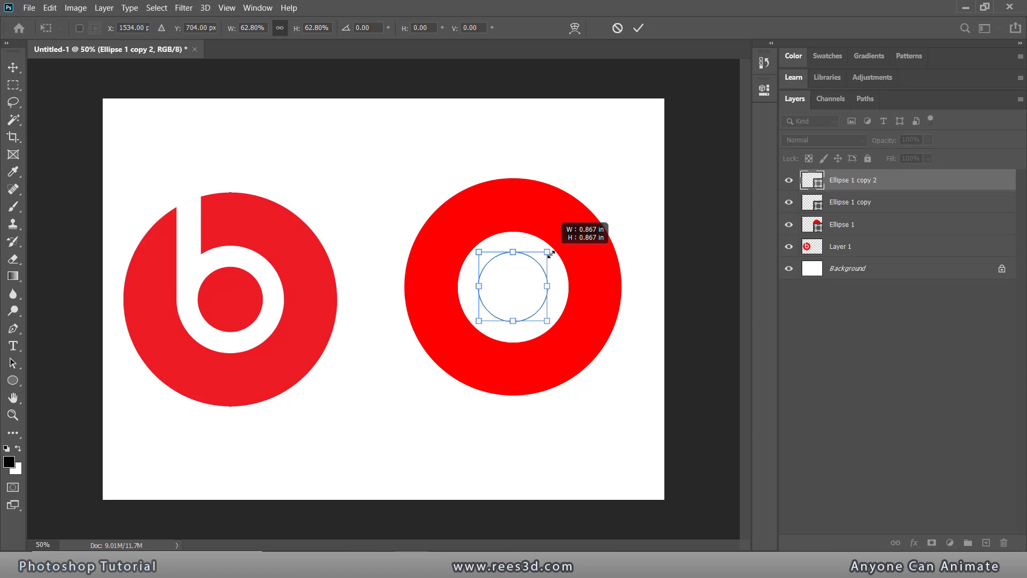
drag(551, 254, 552, 251)
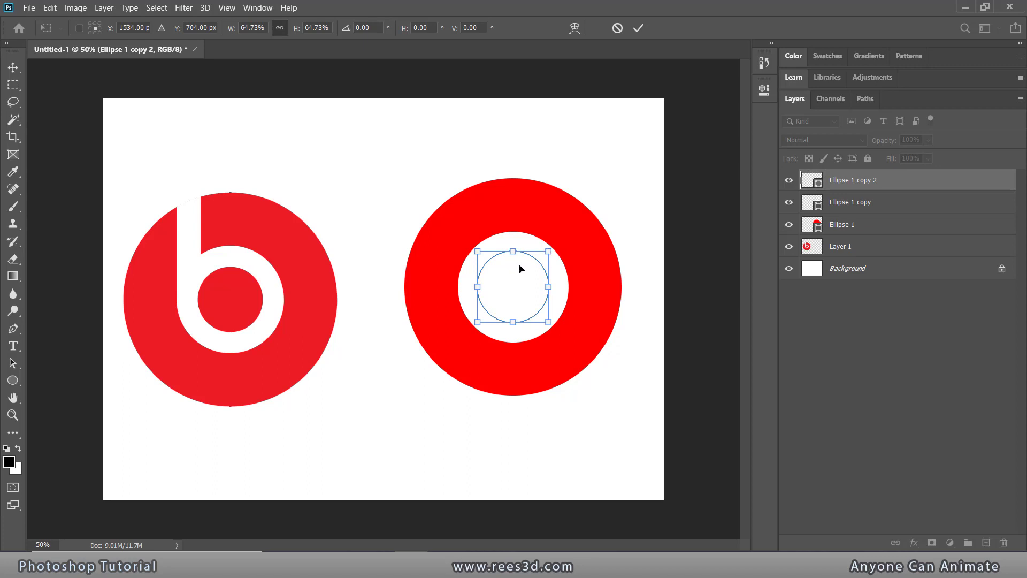
key(Return)
Fill the Ellipse 1 copy 2 circle with red ff0000, then deselect its layer
double_click(811, 180)
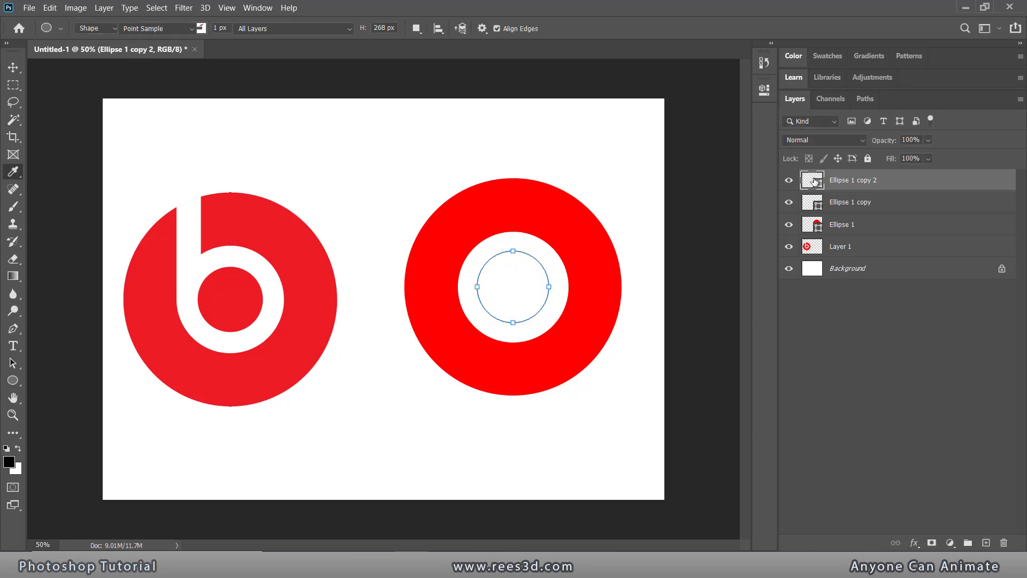
text(ff0000)
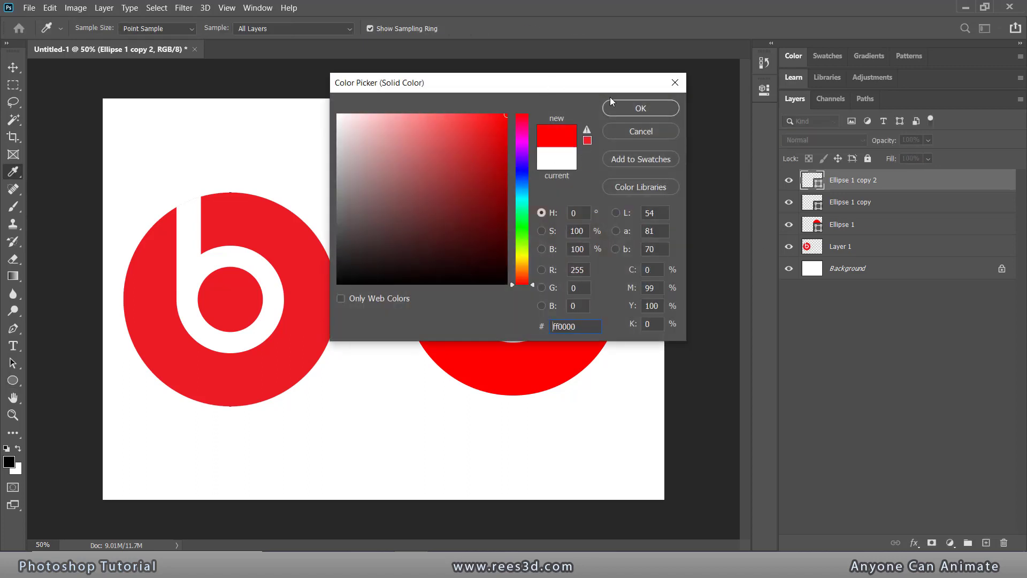
click(640, 109)
click(188, 242)
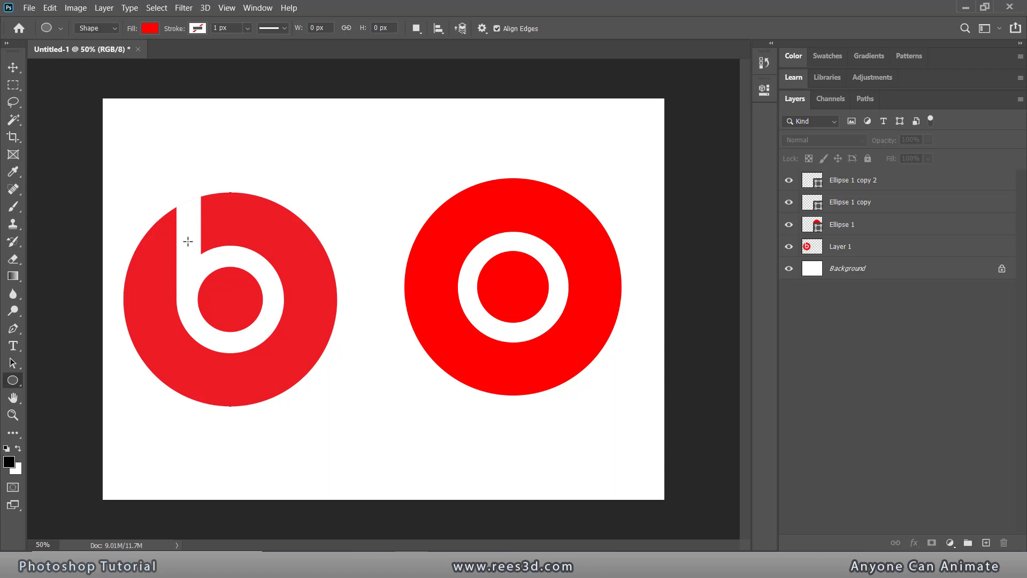
Switch to the Rectangle Tool with a white fill and zoom in on the new logo
right_click(12, 380)
click(55, 378)
click(149, 27)
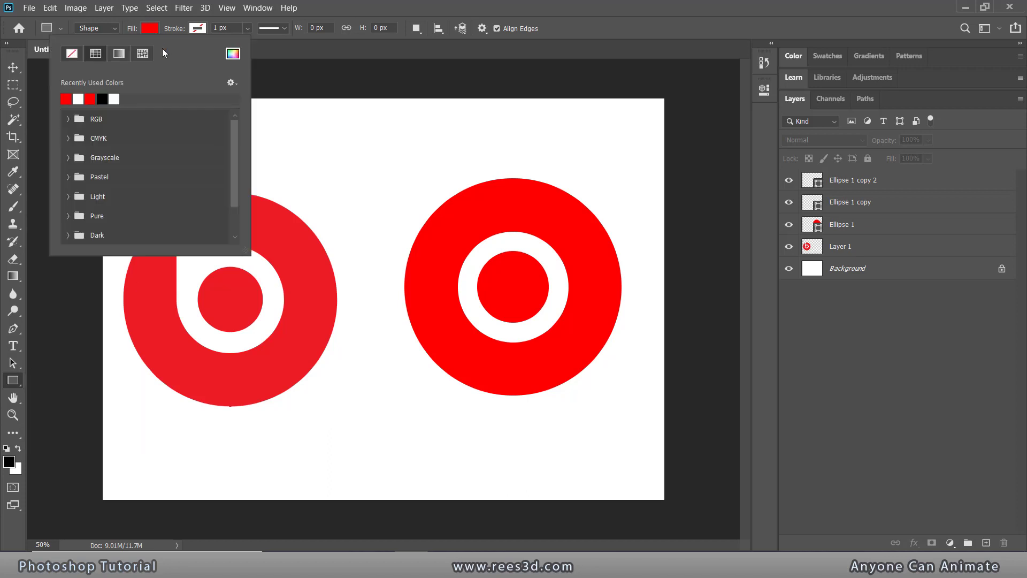
click(79, 98)
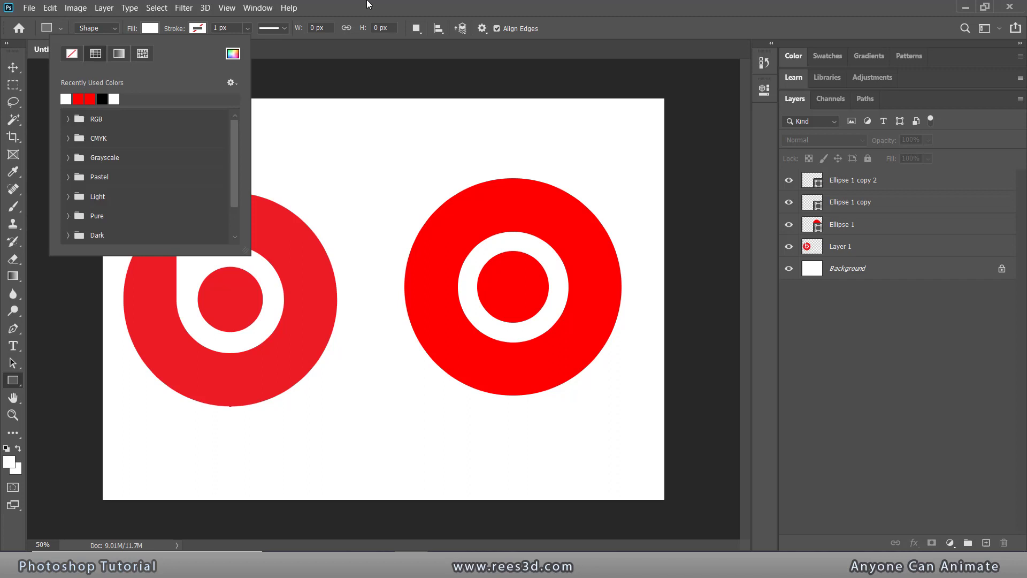
key(Return)
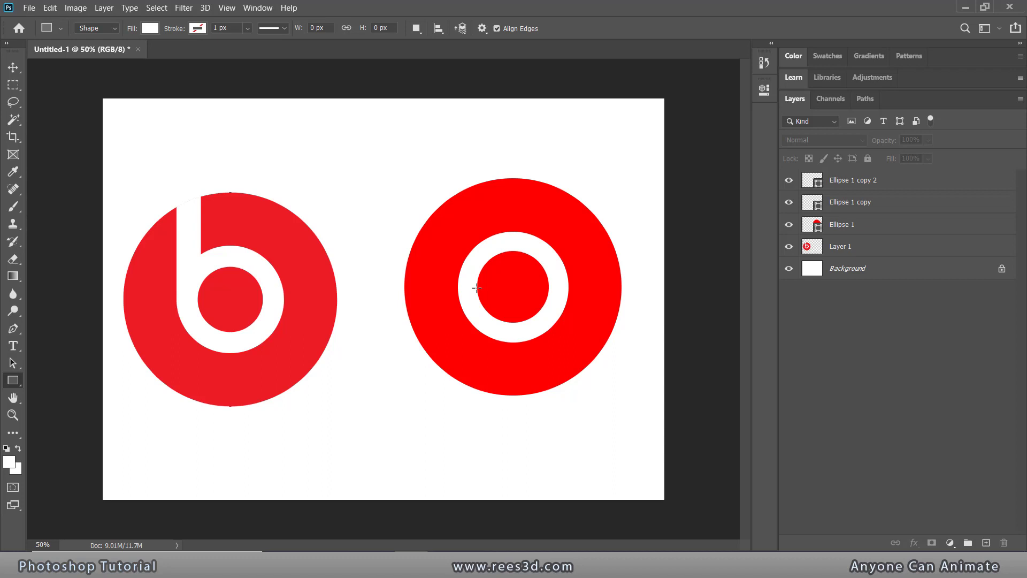
key(ctrl+plus)
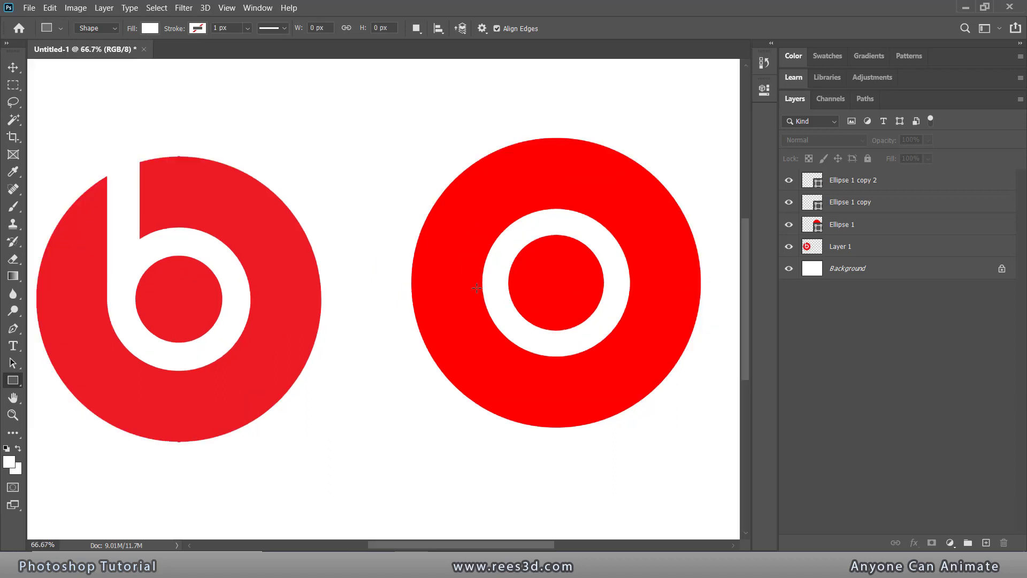
key(ctrl+plus)
key(ctrl+plus)
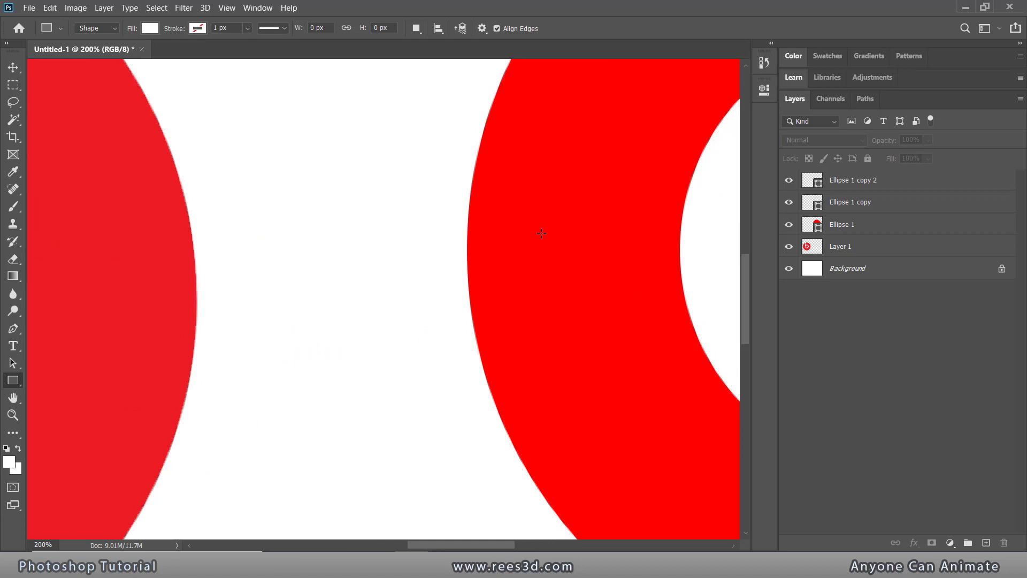
Draw a 73 × 392 px white rectangle along the ring's left side as the 'b' stem
drag(612, 246, 202, 482)
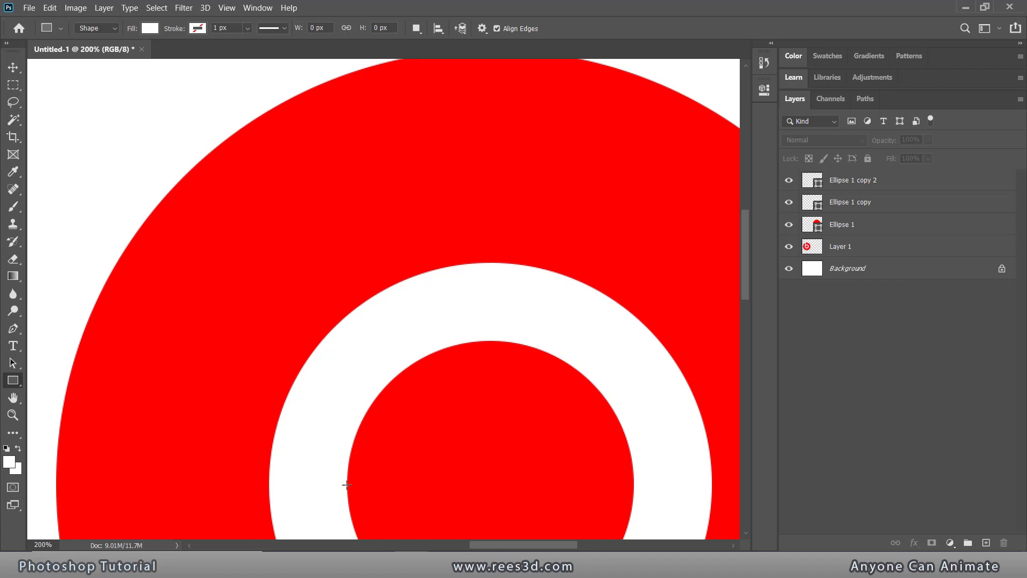
drag(346, 485, 270, 66)
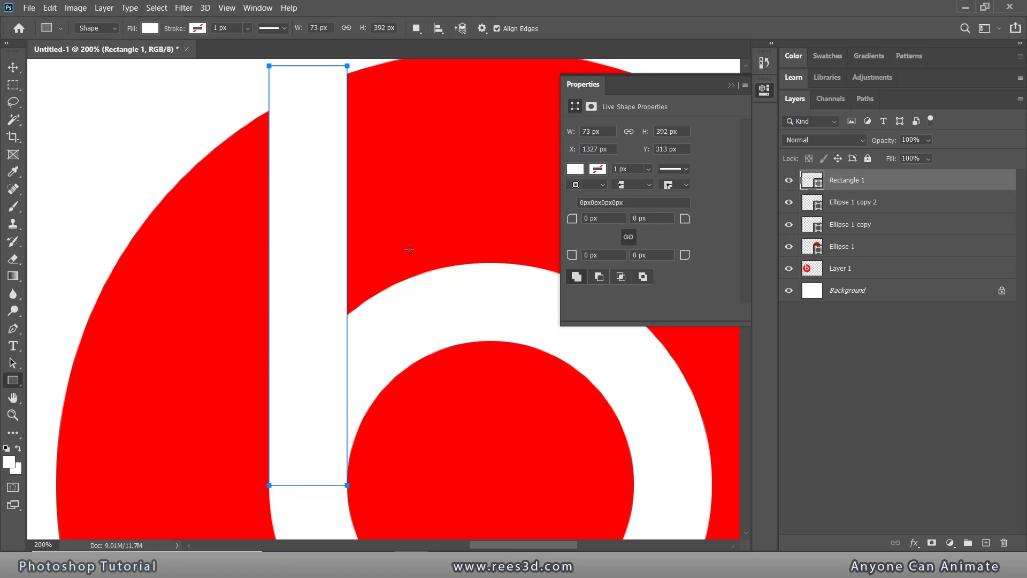
key(ctrl+minus)
key(ctrl+minus)
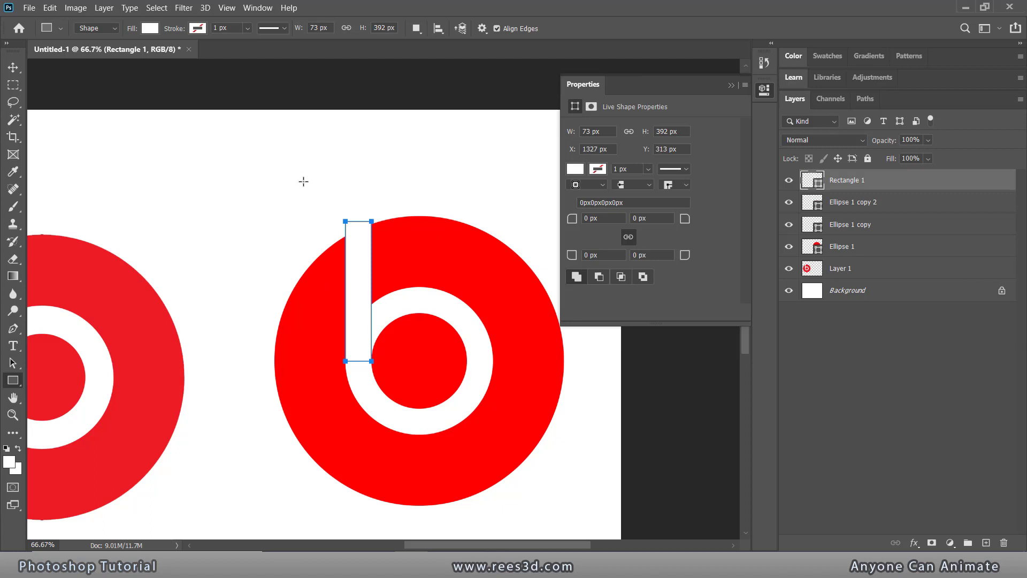
click(13, 67)
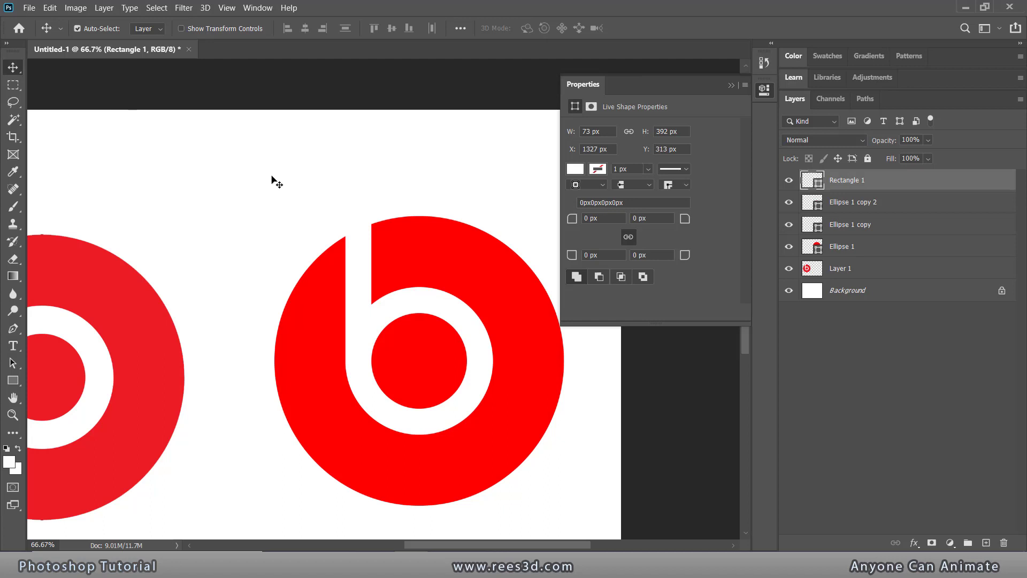
Zoom out to 50% and collapse the Properties panel
key(ctrl+minus)
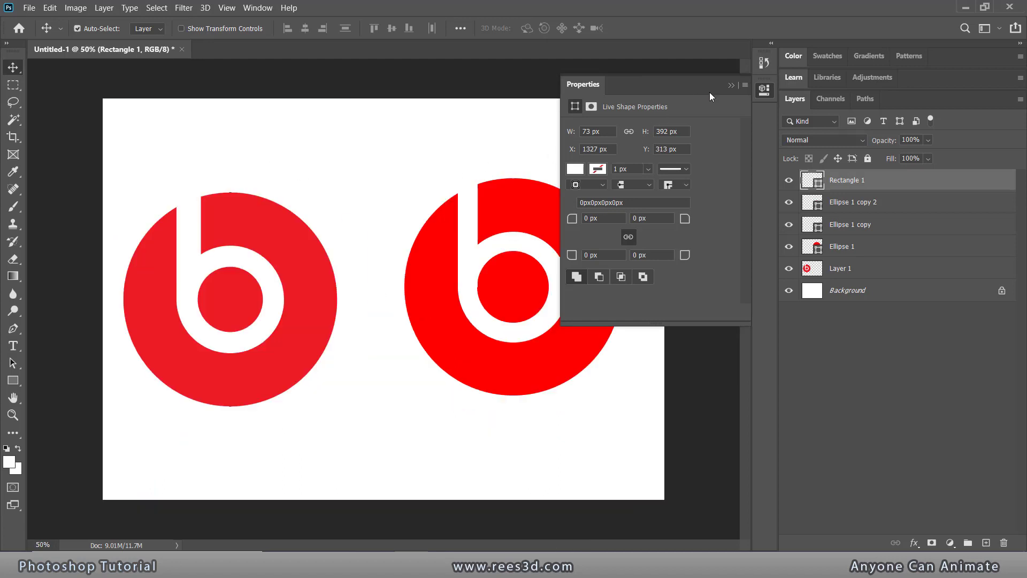
click(764, 89)
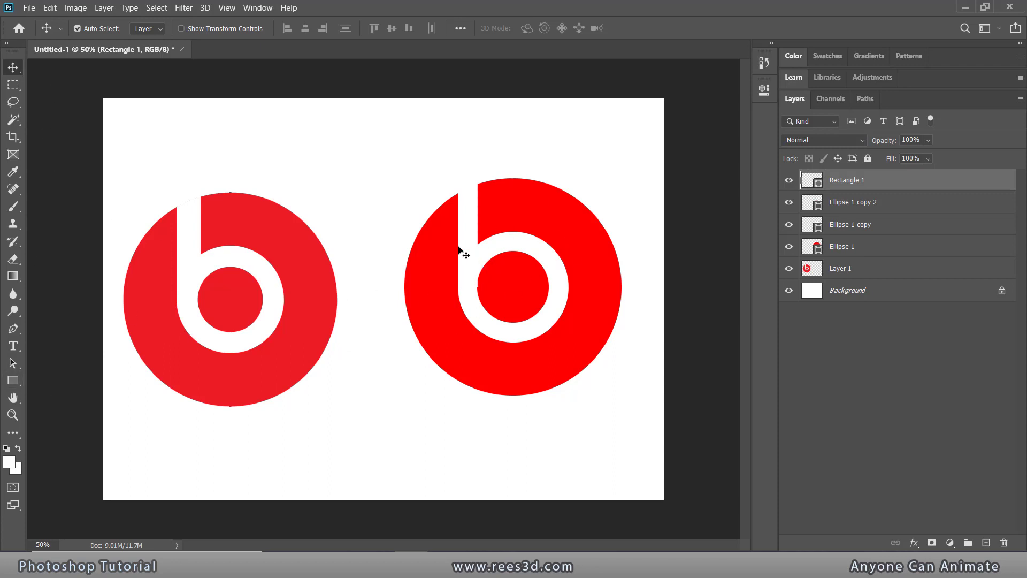
Select the stem's top-right and bottom-right anchors with the Direct Selection Tool, zoomed to 200%
click(20, 363)
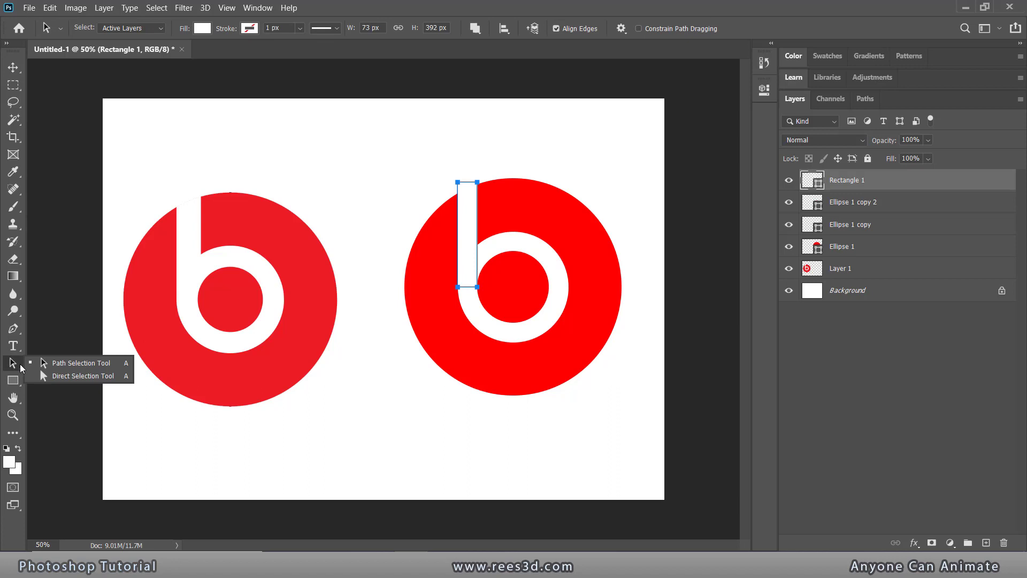
click(48, 376)
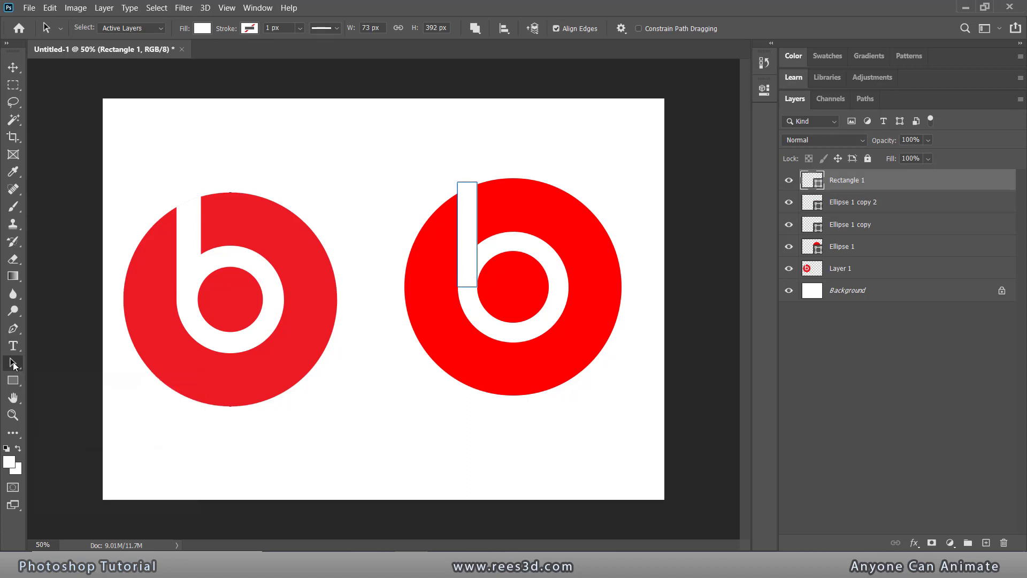
click(13, 362)
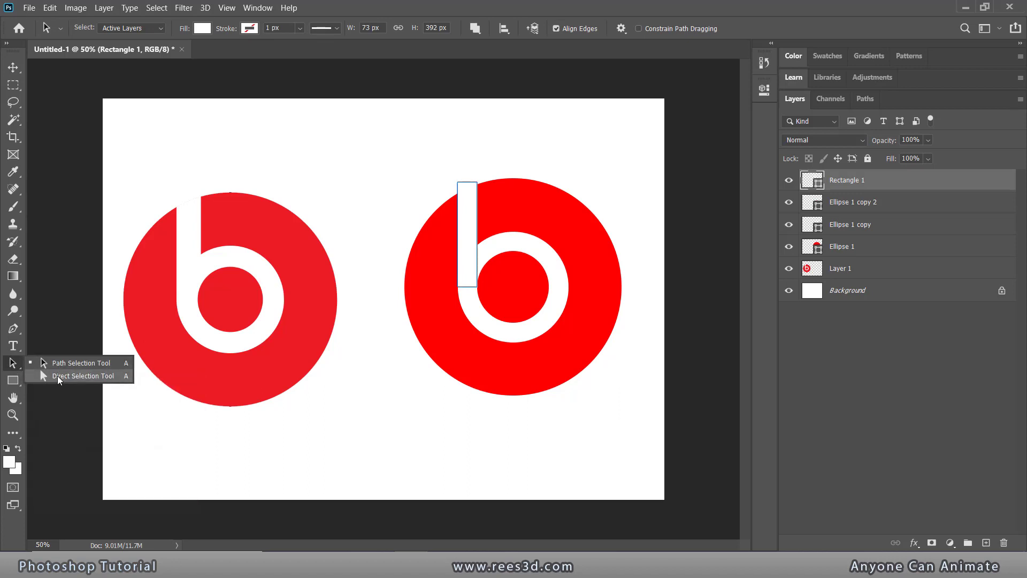
click(58, 377)
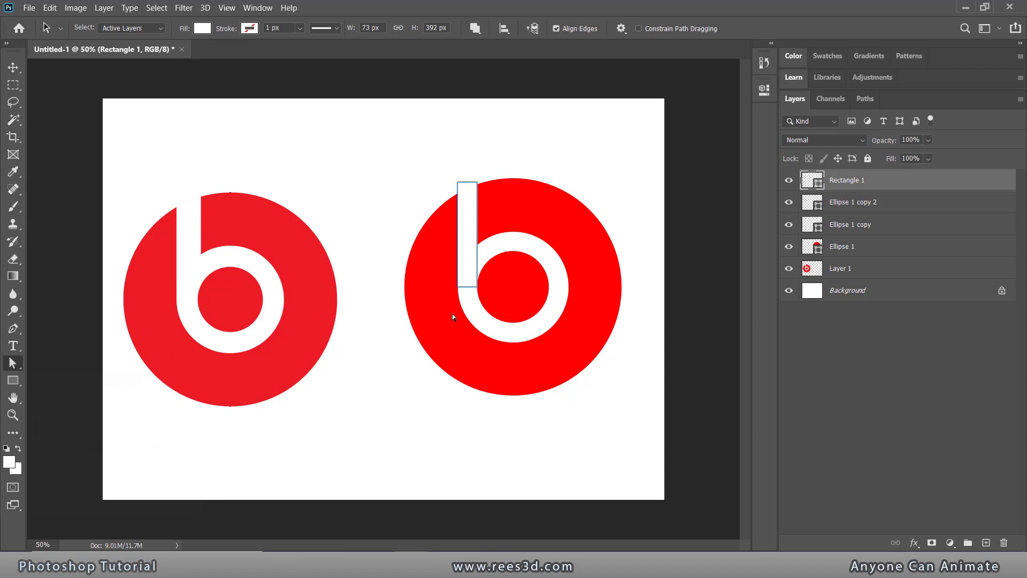
click(478, 289)
shift+click(477, 182)
key(ctrl+plus)
key(ctrl+plus)
key(ctrl+plus)
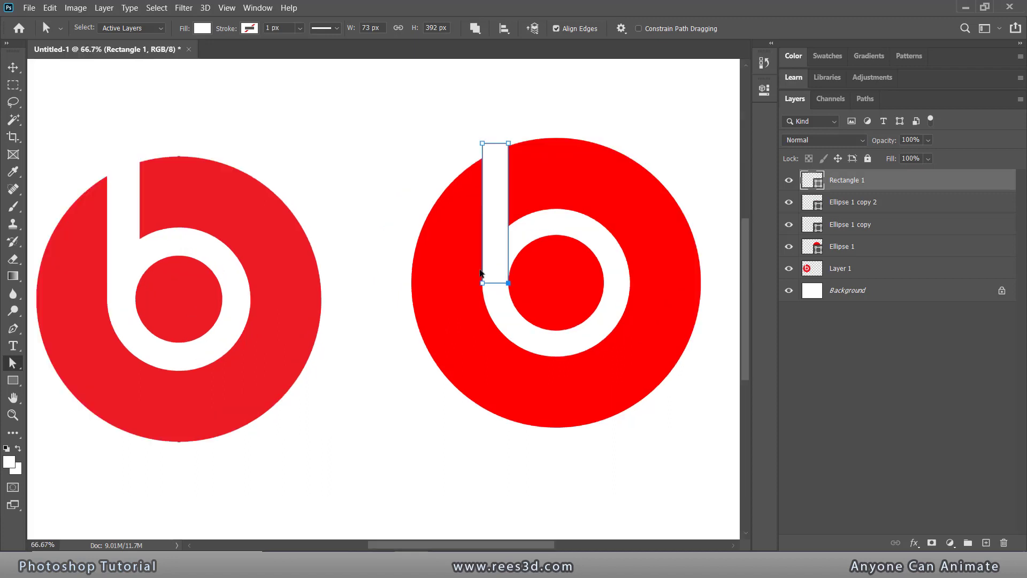
drag(589, 232, 172, 395)
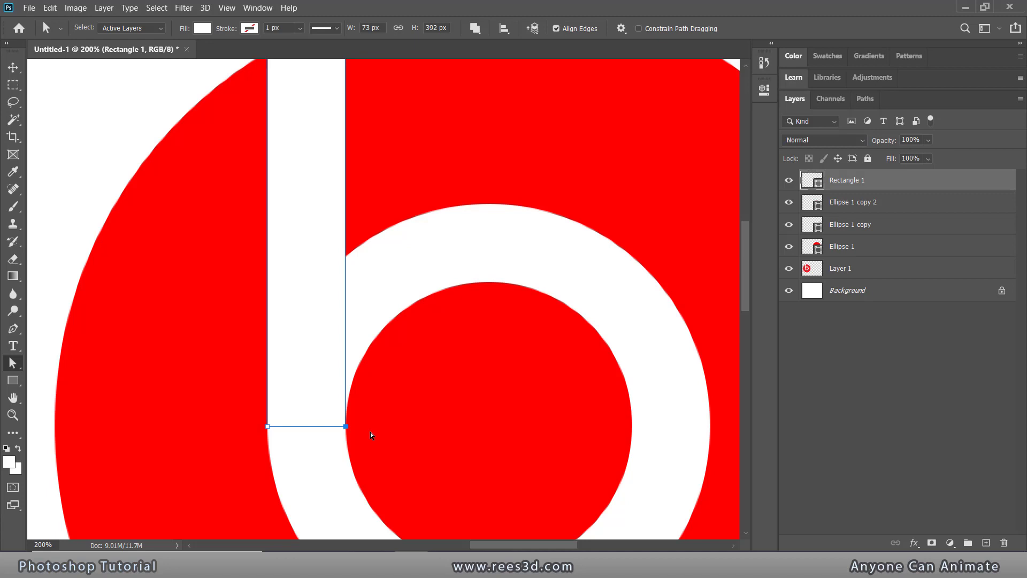
Convert the stem's live shape into a regular path and test-nudge its right edge
key(Delete)
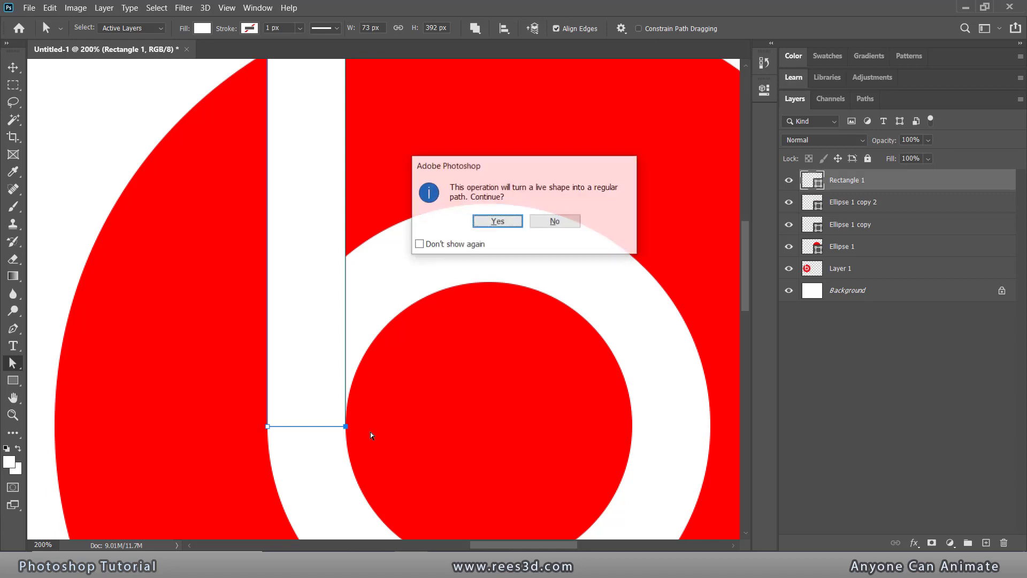
click(515, 219)
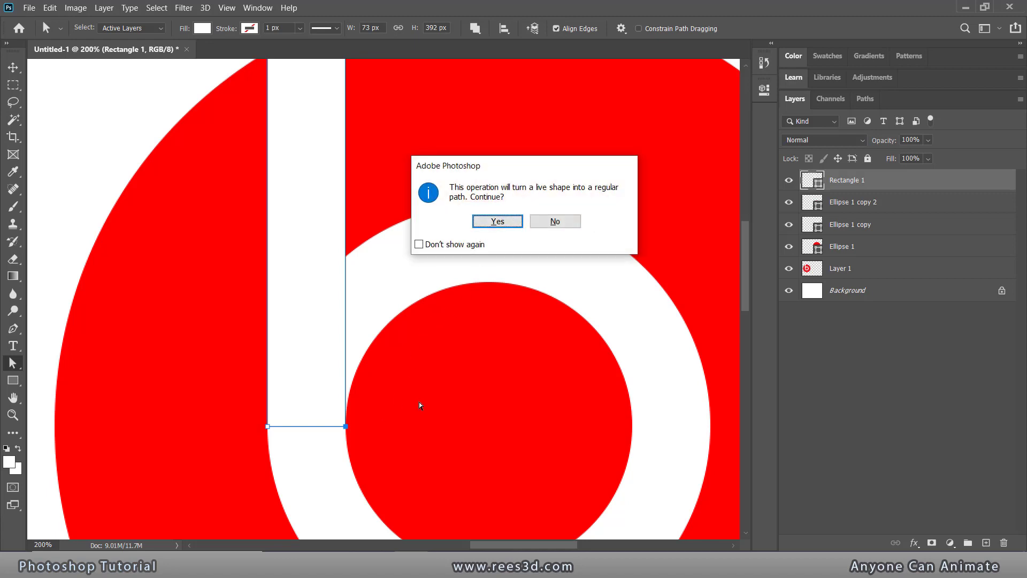
key(Right)
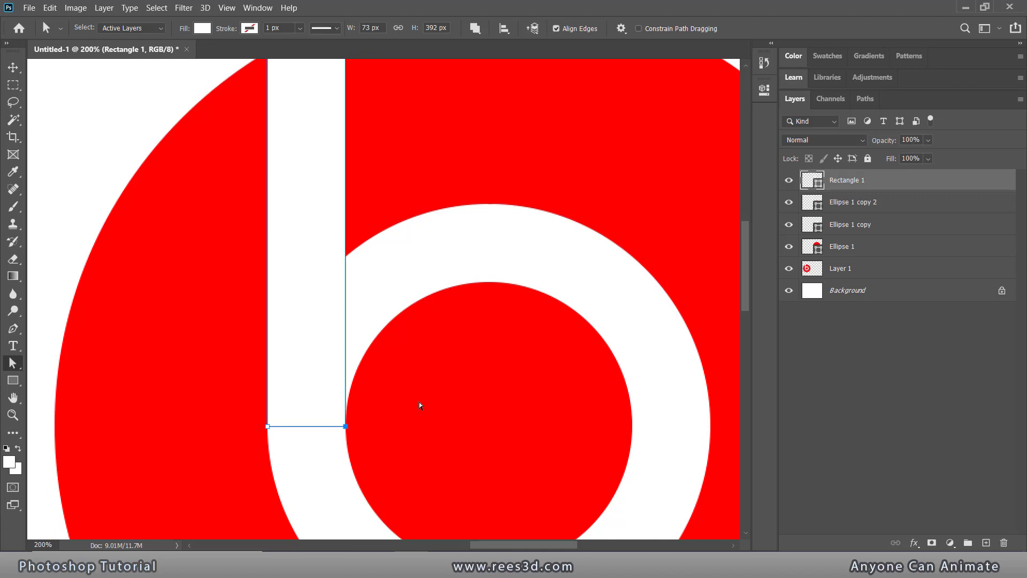
key(Left)
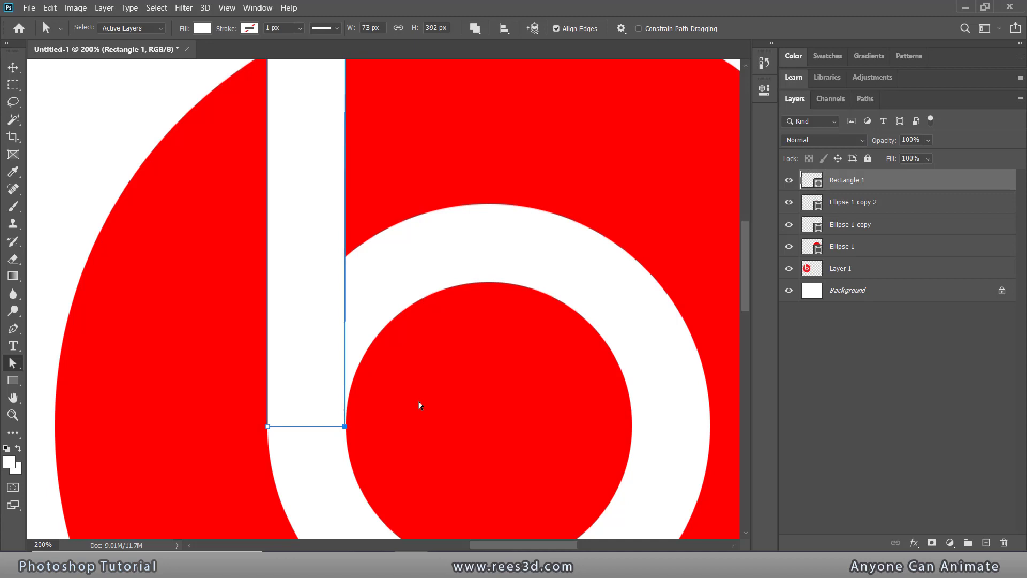
Nudge the stem's top-right corner left to line up with the white ring, giving 72 × 392 px
scroll(378, 291, up, 3)
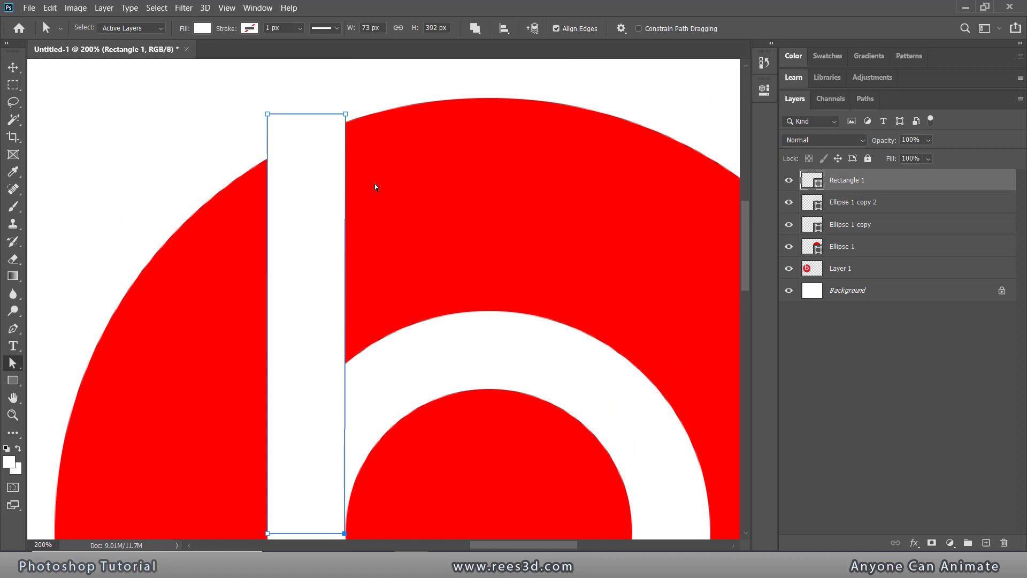
click(346, 114)
key(Left)
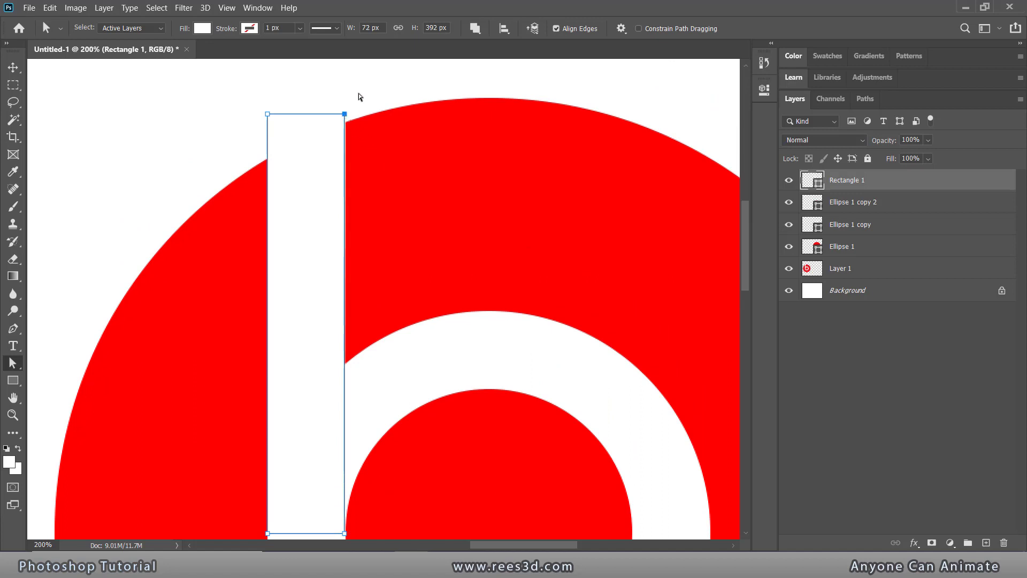
click(859, 365)
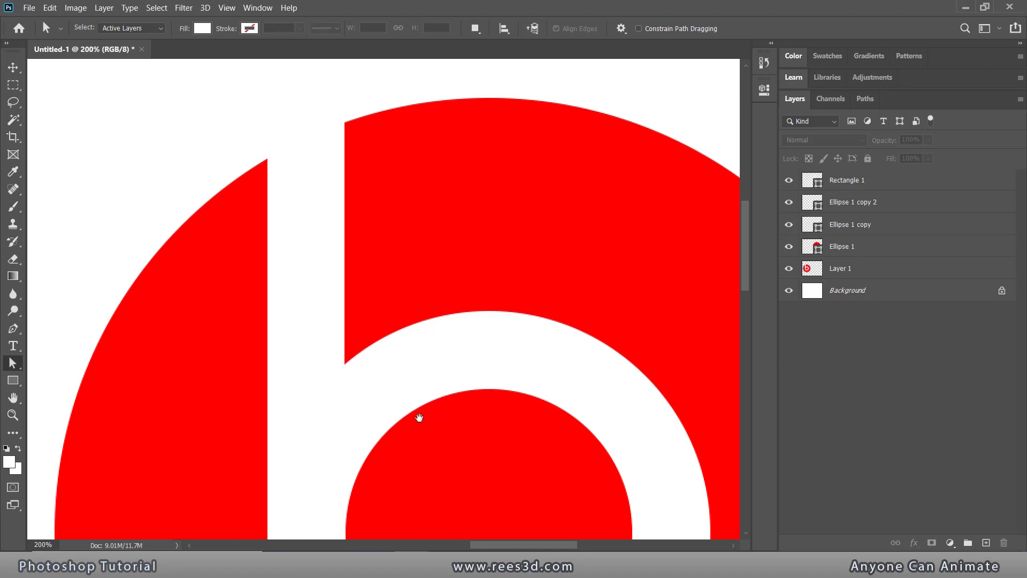
Pan and zoom out to 50% to see the finished 'b' logo beside the original
drag(419, 417, 412, 248)
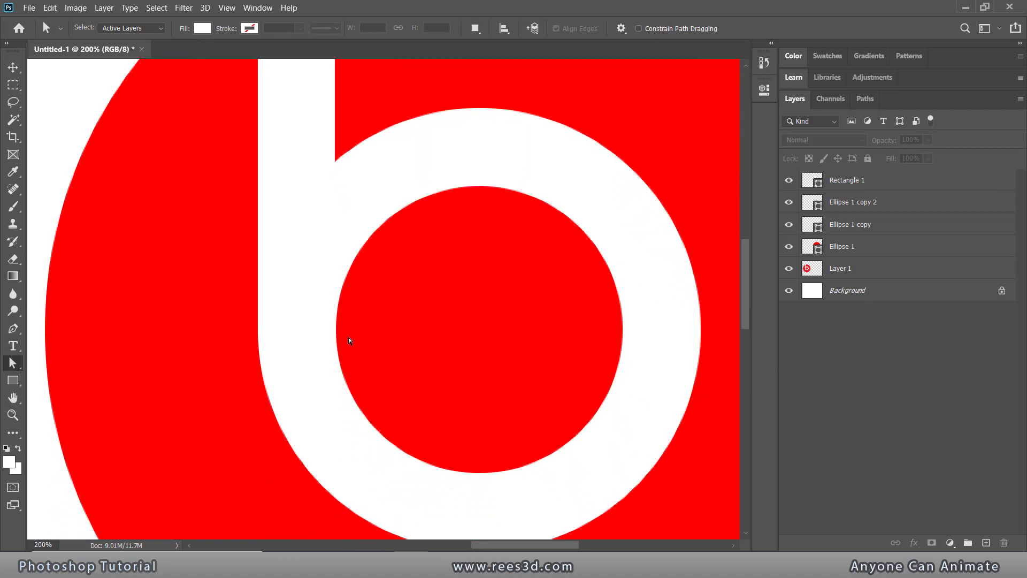
scroll(351, 341, down, 3)
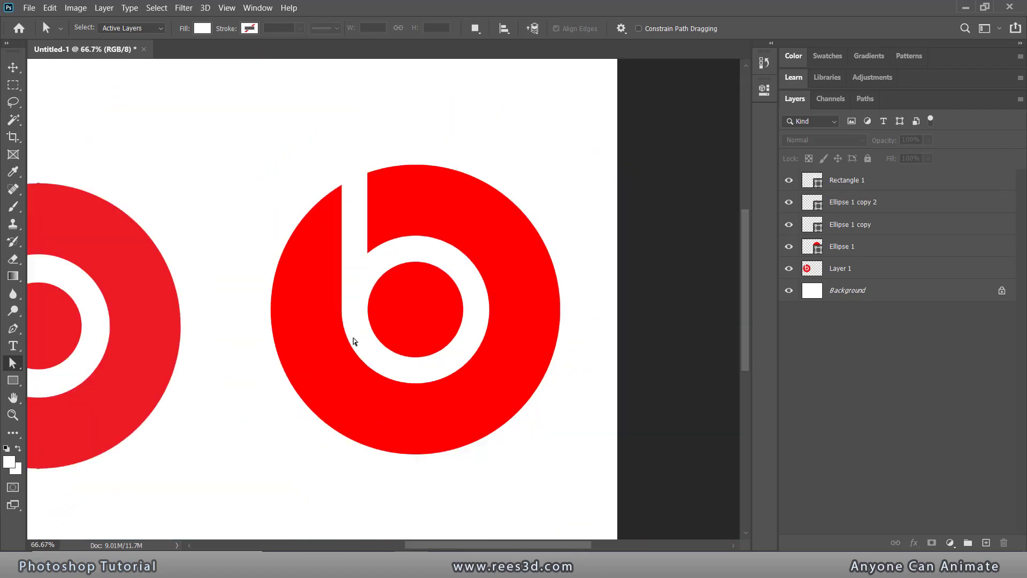
scroll(353, 341, down, 1)
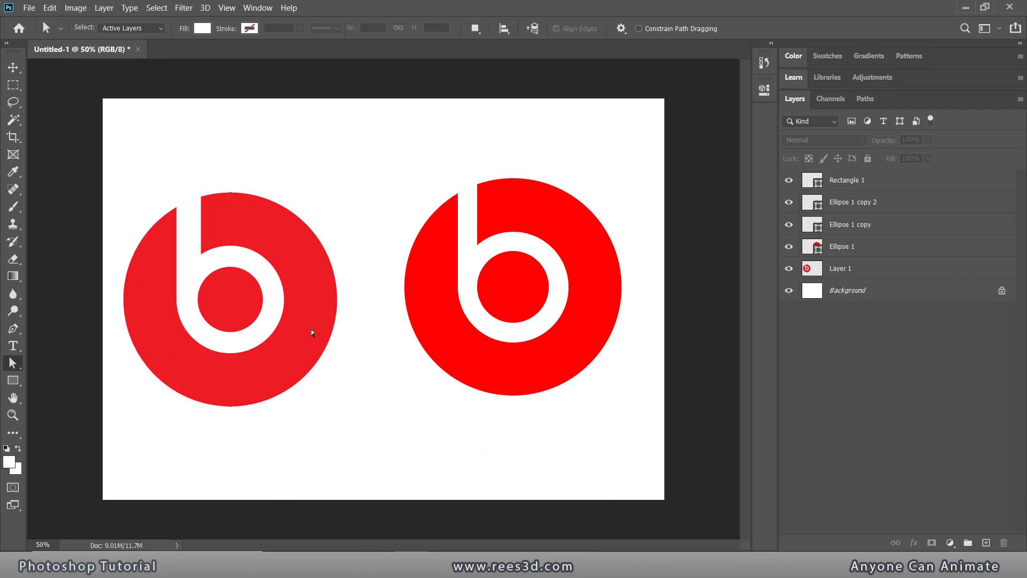